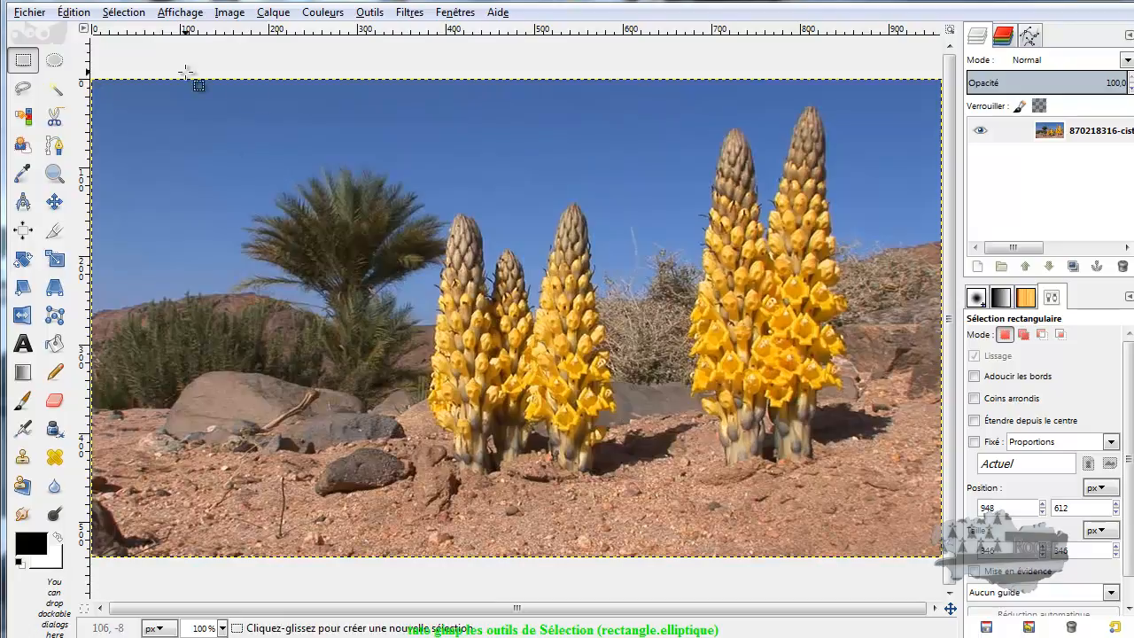
# Step: Draw a rectangular selection over the sky and palm tree and adjust its edges to about 311 × 221 px
pyautogui.moveTo(145, 110); pyautogui.dragTo(397, 302)
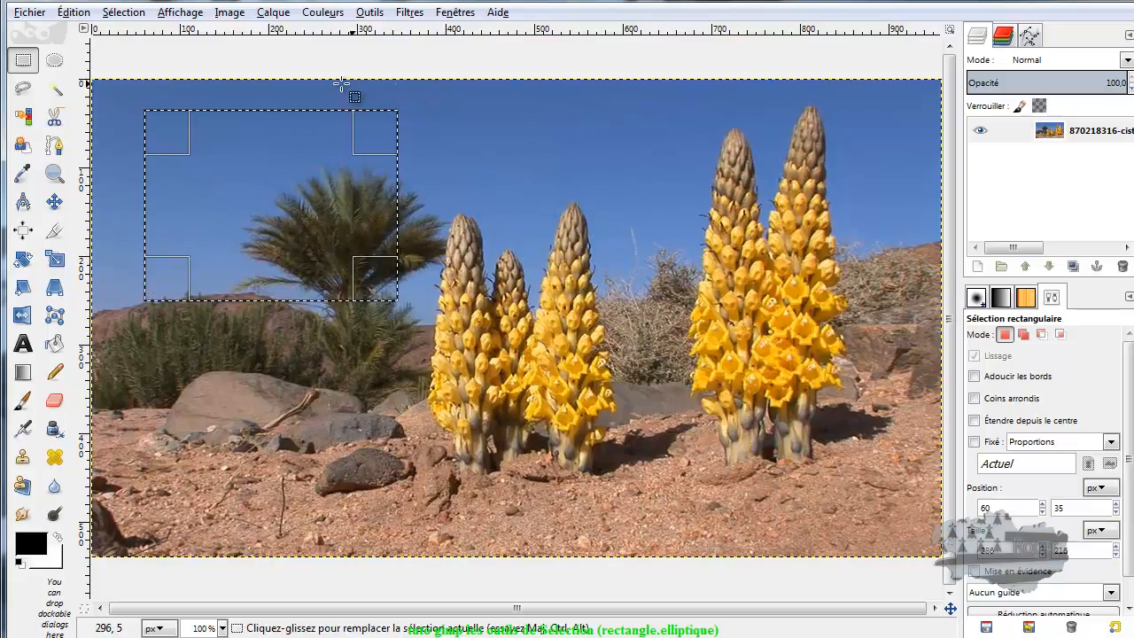
pyautogui.moveTo(165, 135); pyautogui.dragTo(175, 157)
pyautogui.moveTo(278, 150); pyautogui.dragTo(280, 123)
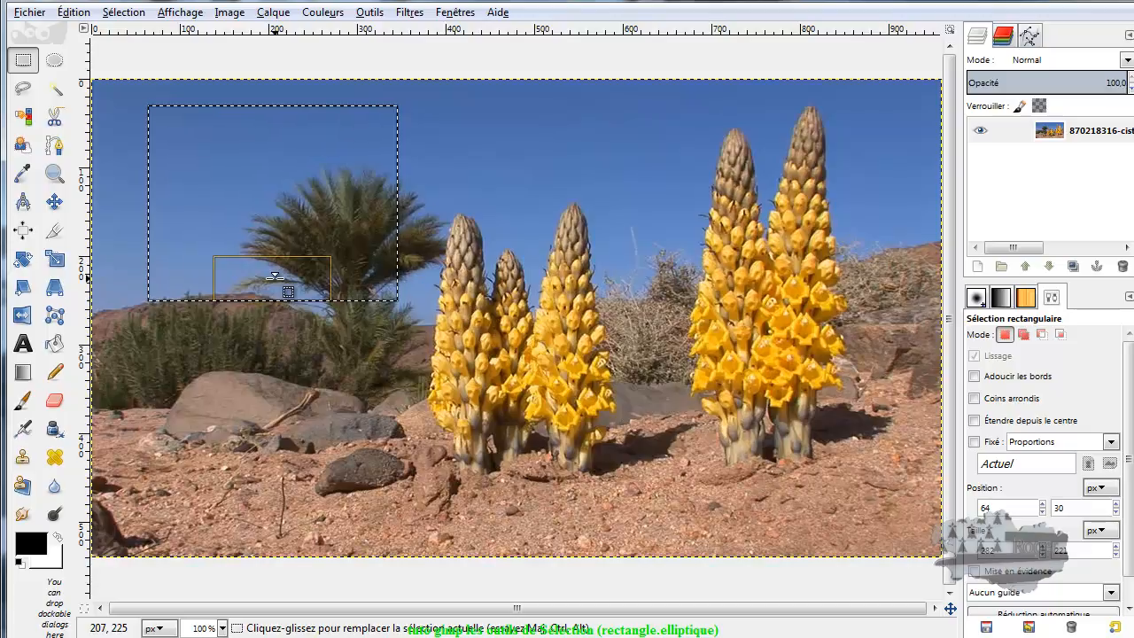
pyautogui.moveTo(365, 203); pyautogui.dragTo(390, 194)
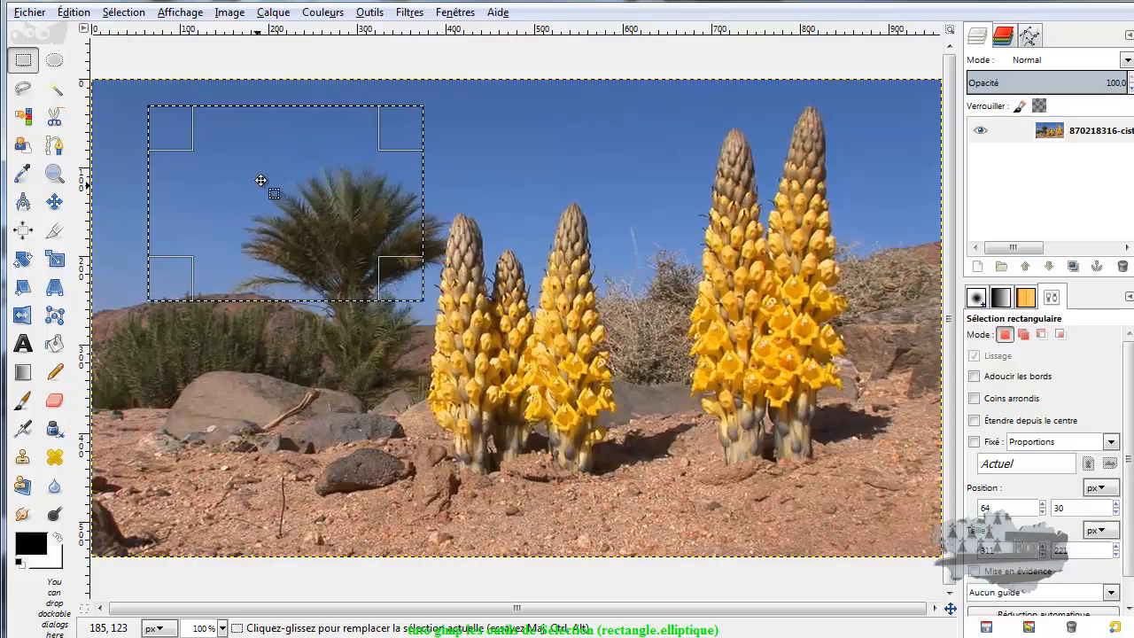
# Step: Move the selection onto the middle plant group and resize it to about 254 × 324 px at position 354, 132
pyautogui.moveTo(277, 207); pyautogui.dragTo(503, 333)
pyautogui.moveTo(623, 324); pyautogui.dragTo(601, 325)
pyautogui.moveTo(393, 332); pyautogui.dragTo(426, 332)
pyautogui.moveTo(518, 236); pyautogui.dragTo(516, 197)
pyautogui.moveTo(517, 395); pyautogui.dragTo(522, 453)
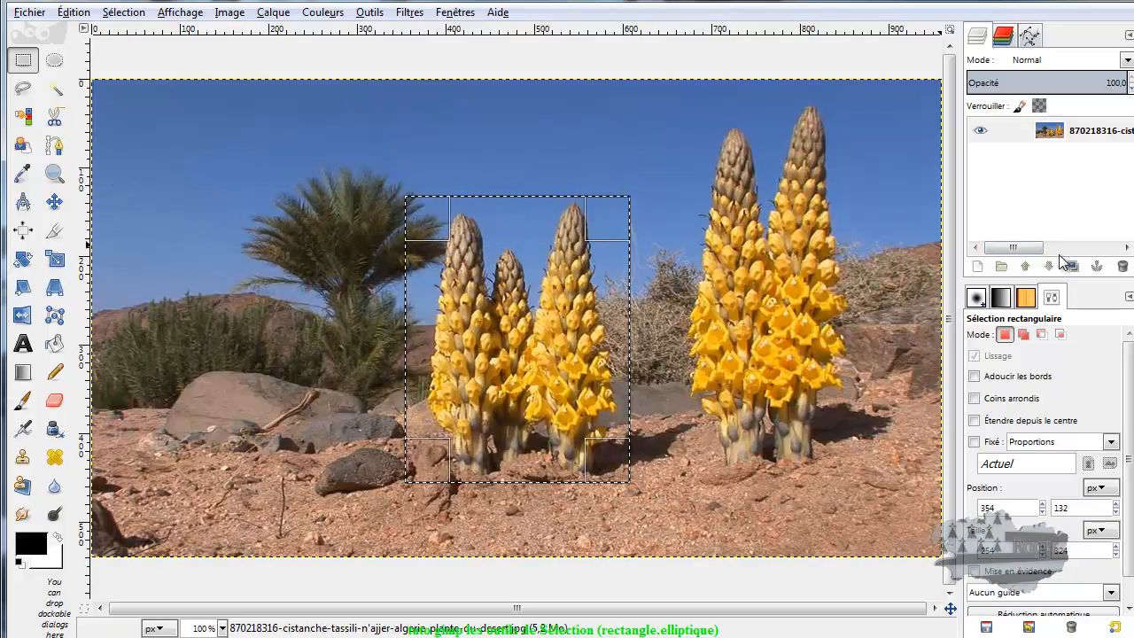
# Step: Enlarge the tool options area and try Adoucir les bords with a radius of 15.1
pyautogui.moveTo(1083, 280); pyautogui.dragTo(1078, 227)
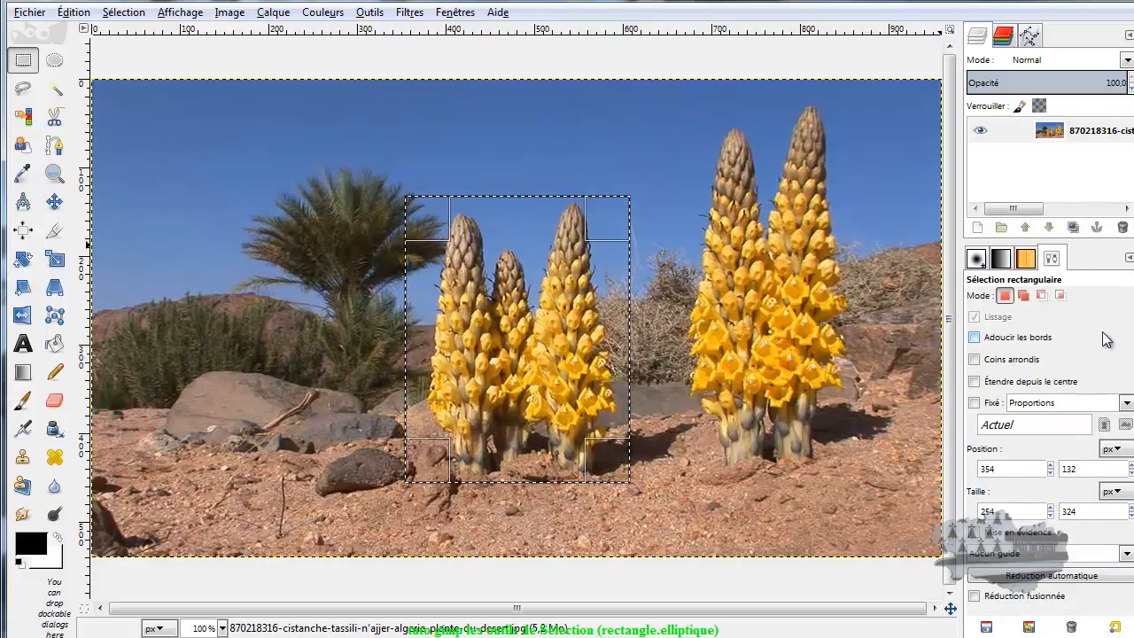
pyautogui.click(974, 338)
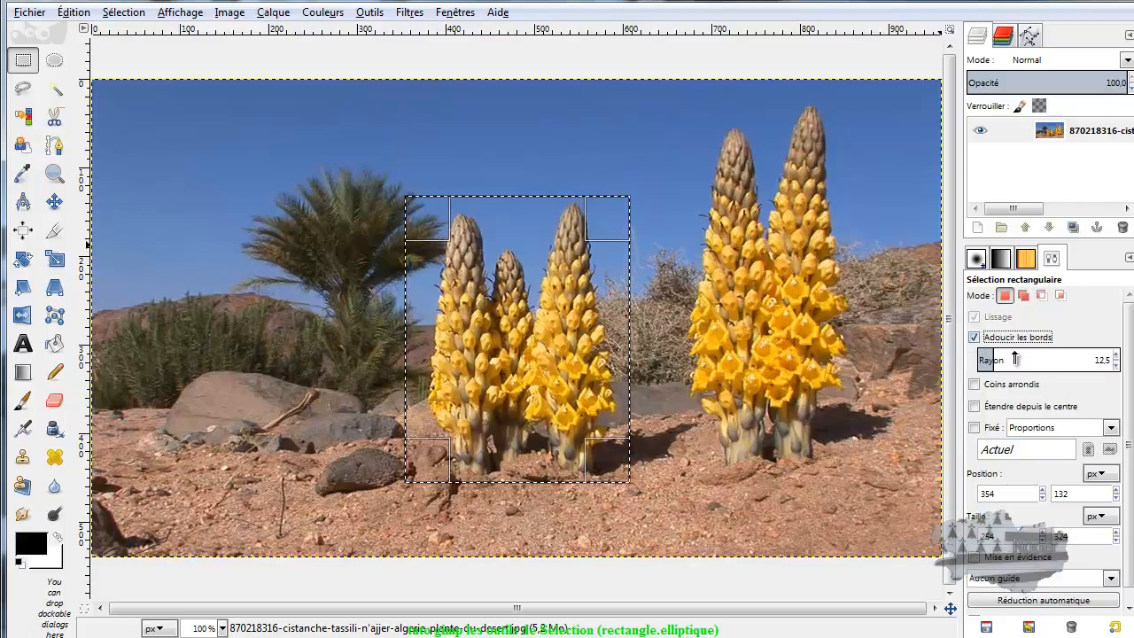
pyautogui.moveTo(1005, 358)
pyautogui.mouseDown()
pyautogui.moveTo(1074, 358)
pyautogui.moveTo(1009, 360)
pyautogui.mouseUp()
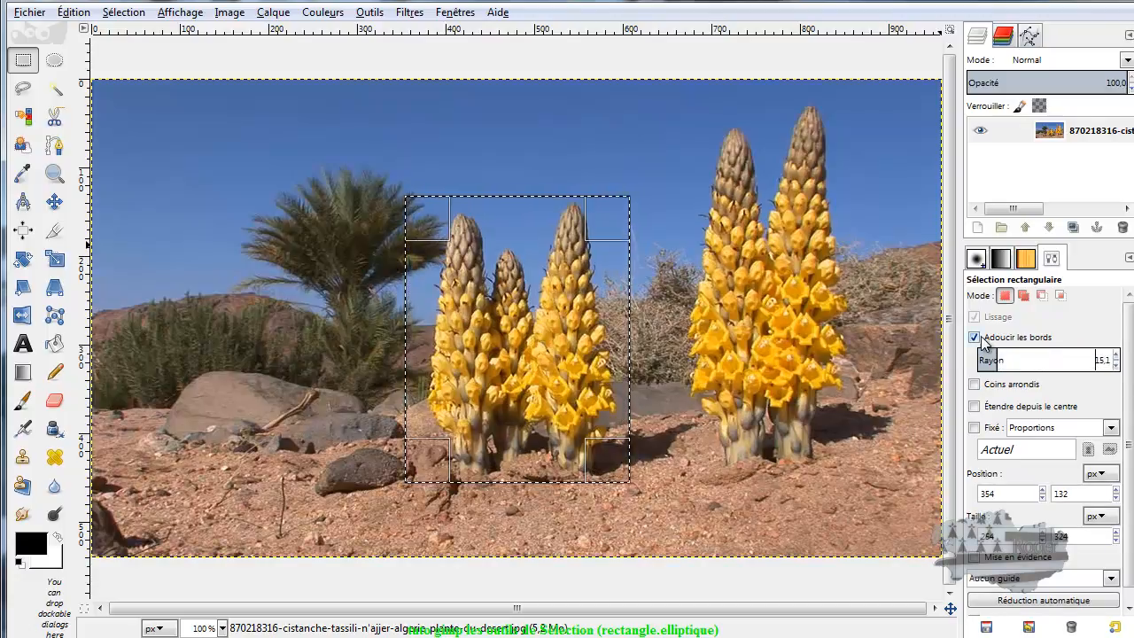
pyautogui.click(974, 338)
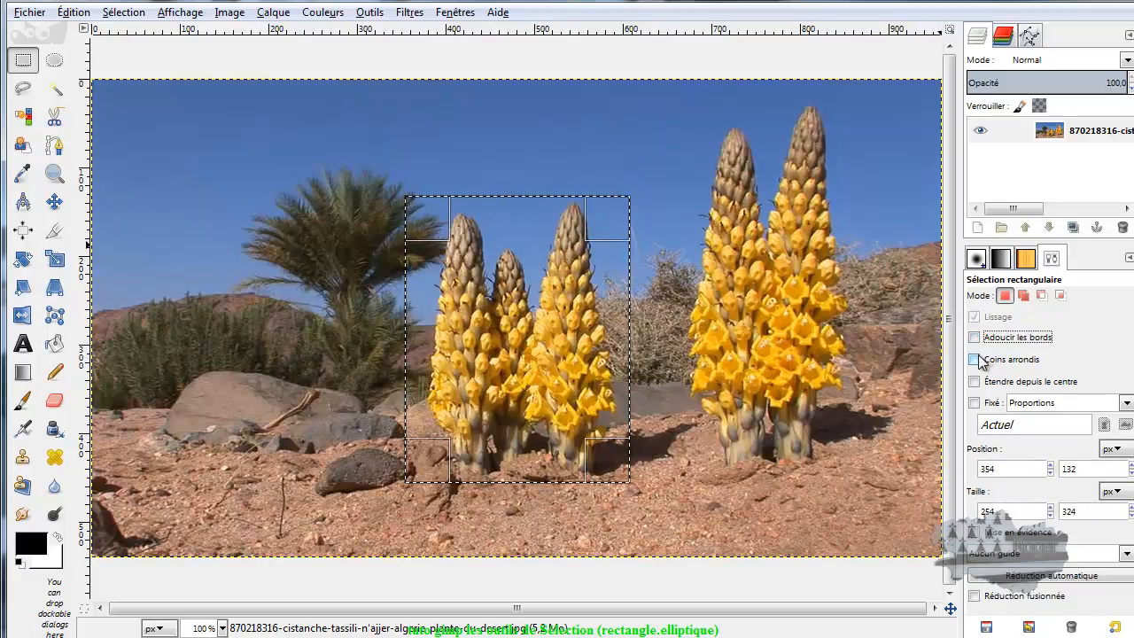
# Step: Enable Coins arrondis for the selection and place the tool options in a floating window beside the image
pyautogui.click(975, 360)
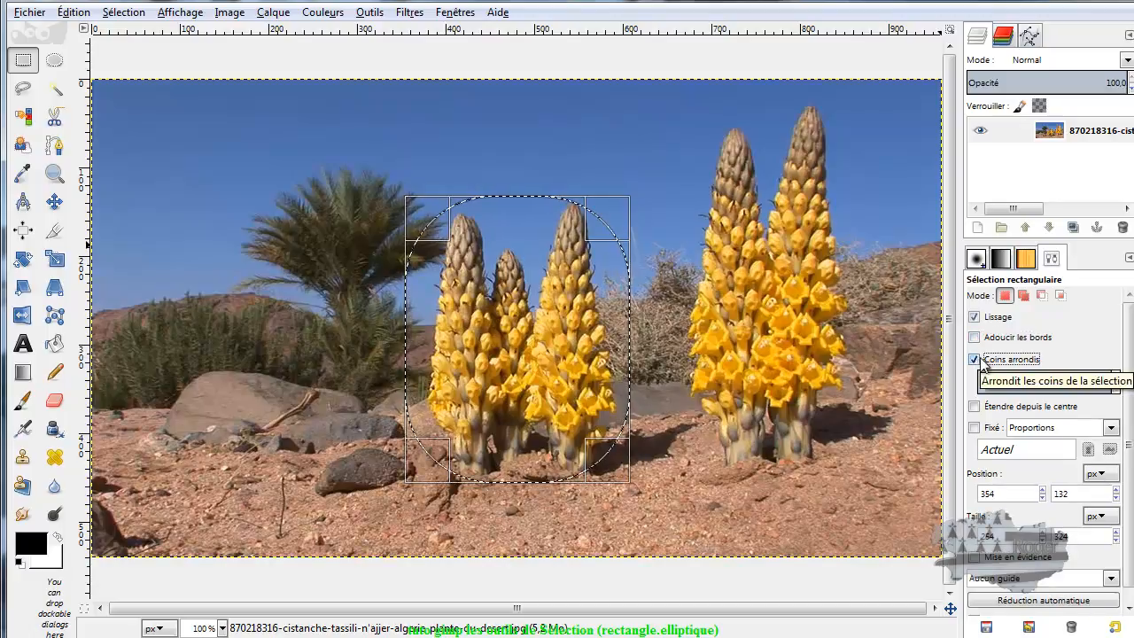
pyautogui.moveTo(1101, 379)
pyautogui.mouseDown()
pyautogui.moveTo(1058, 381)
pyautogui.moveTo(1084, 381)
pyautogui.mouseUp()
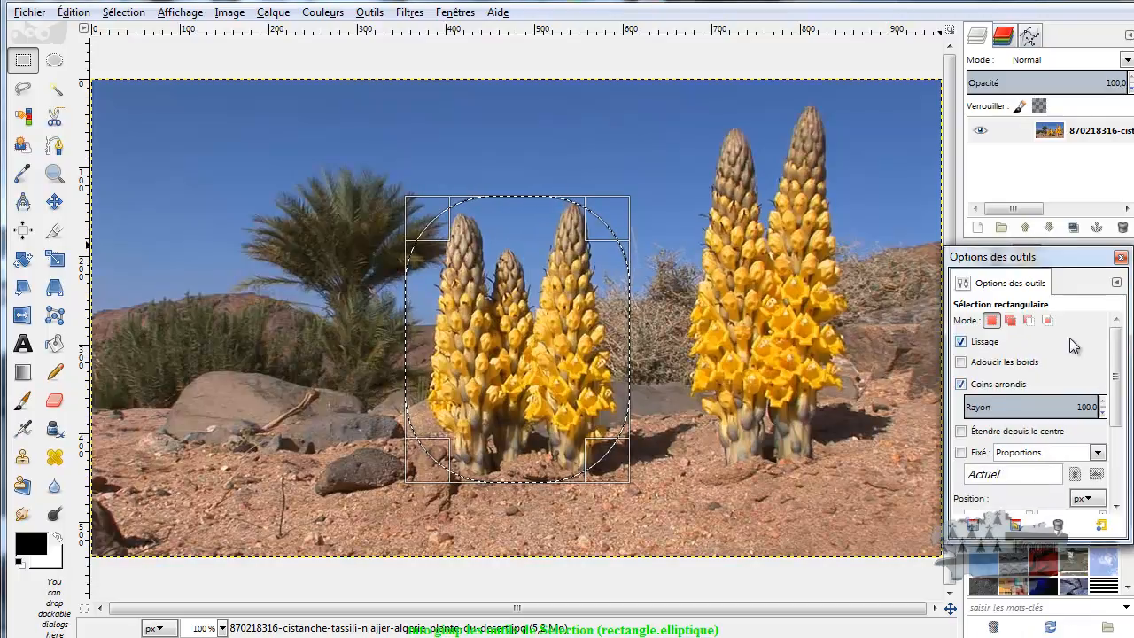
pyautogui.moveTo(1070, 252); pyautogui.dragTo(996, 301)
pyautogui.moveTo(938, 332); pyautogui.dragTo(1056, 249)
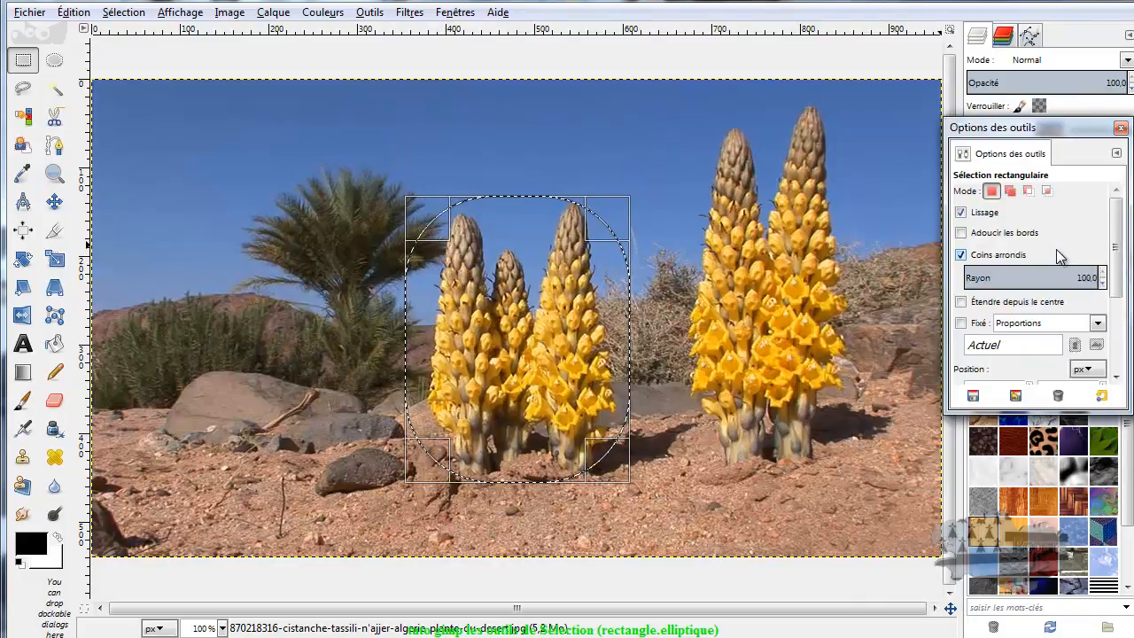
pyautogui.moveTo(1059, 129); pyautogui.dragTo(943, 174)
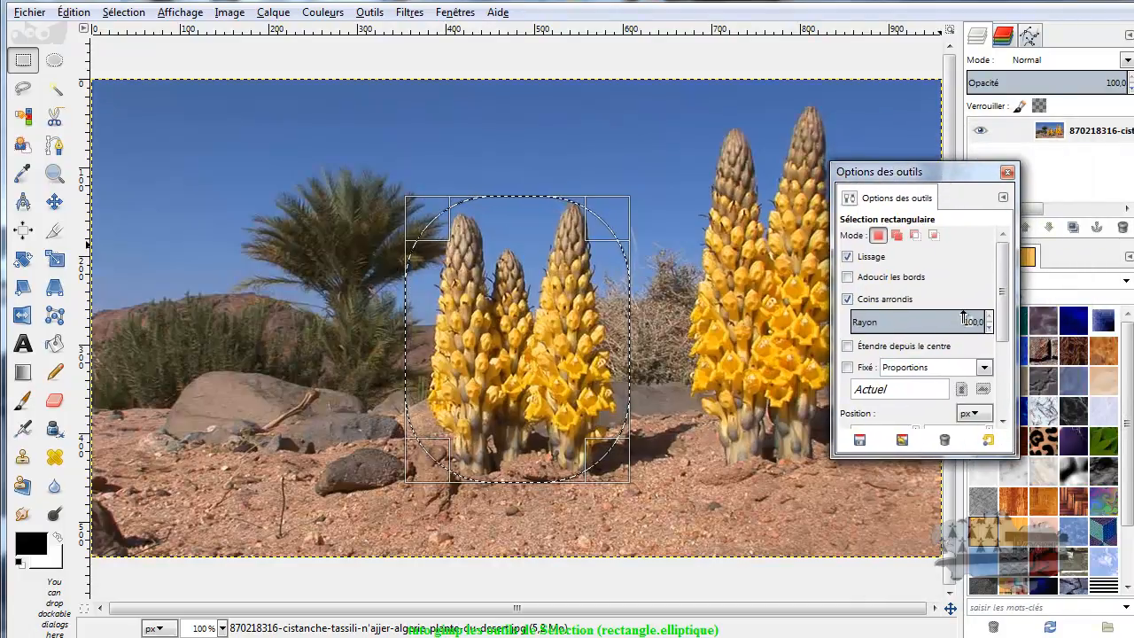
# Step: Set the rounded-corner radius of the selection to 19.7
pyautogui.moveTo(878, 321); pyautogui.dragTo(846, 322)
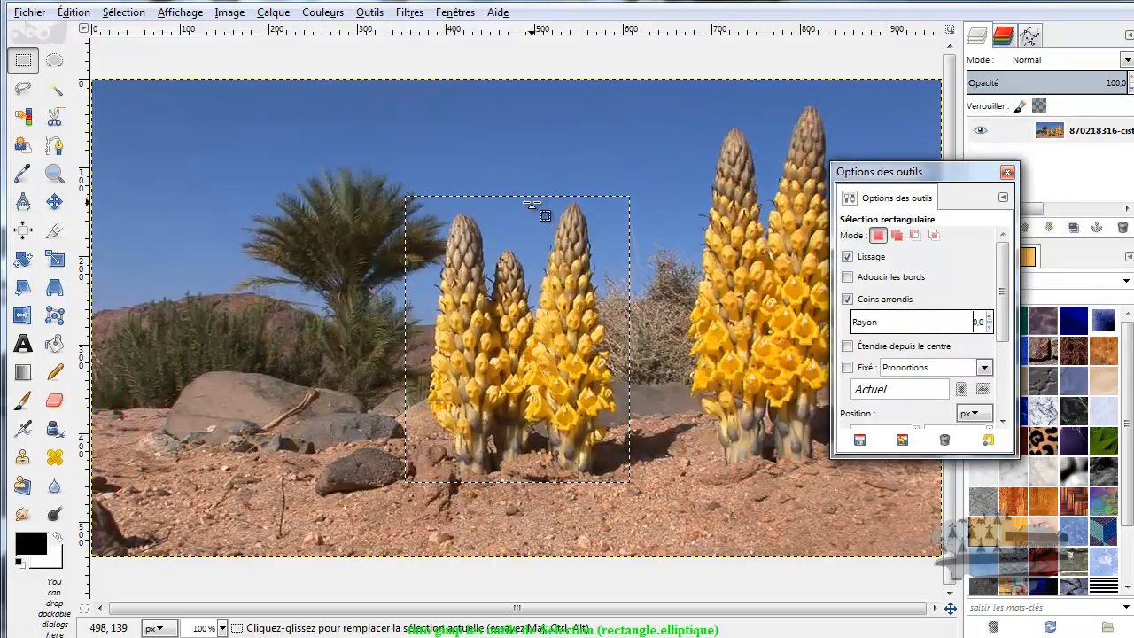
pyautogui.click(624, 264)
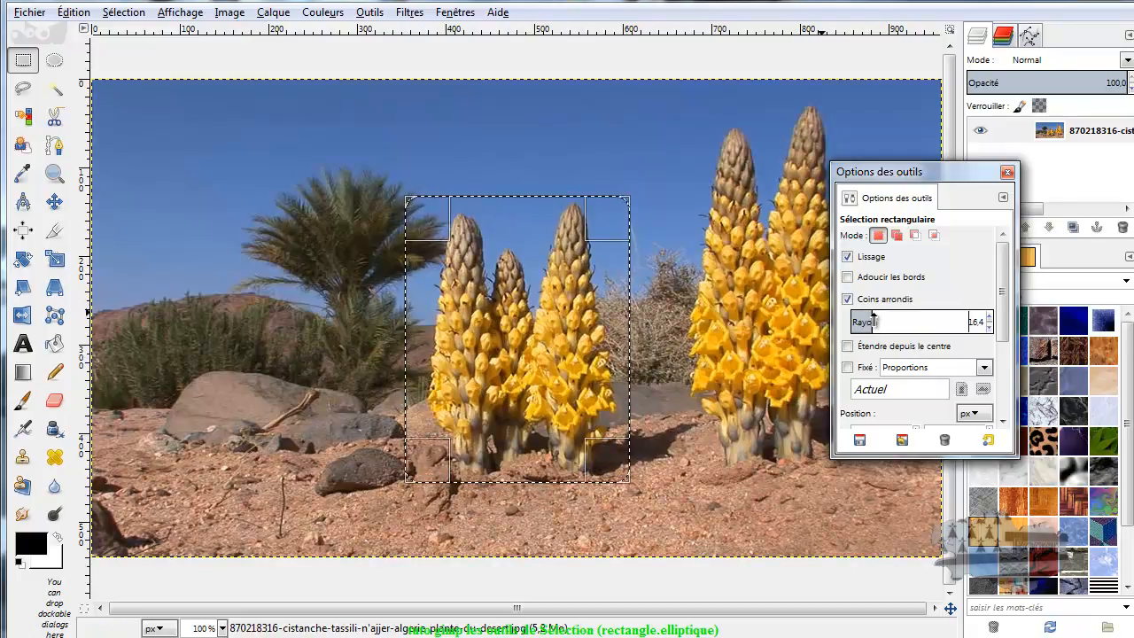
pyautogui.moveTo(896, 319); pyautogui.dragTo(899, 319)
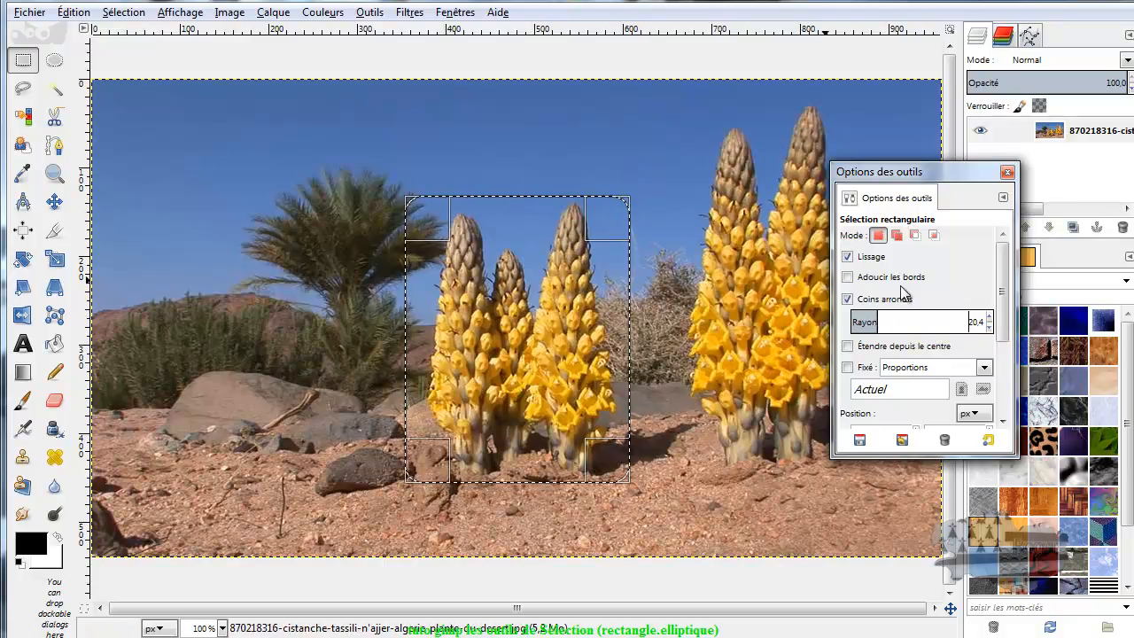
pyautogui.moveTo(912, 319)
pyautogui.mouseDown()
pyautogui.moveTo(965, 320)
pyautogui.moveTo(894, 322)
pyautogui.mouseUp()
# Step: Resize the selection around the middle plants from its centre and with fixed Proportions, leaving Étendre depuis le centre and Fixé disabled
pyautogui.moveTo(621, 227); pyautogui.dragTo(614, 196)
pyautogui.click(854, 345)
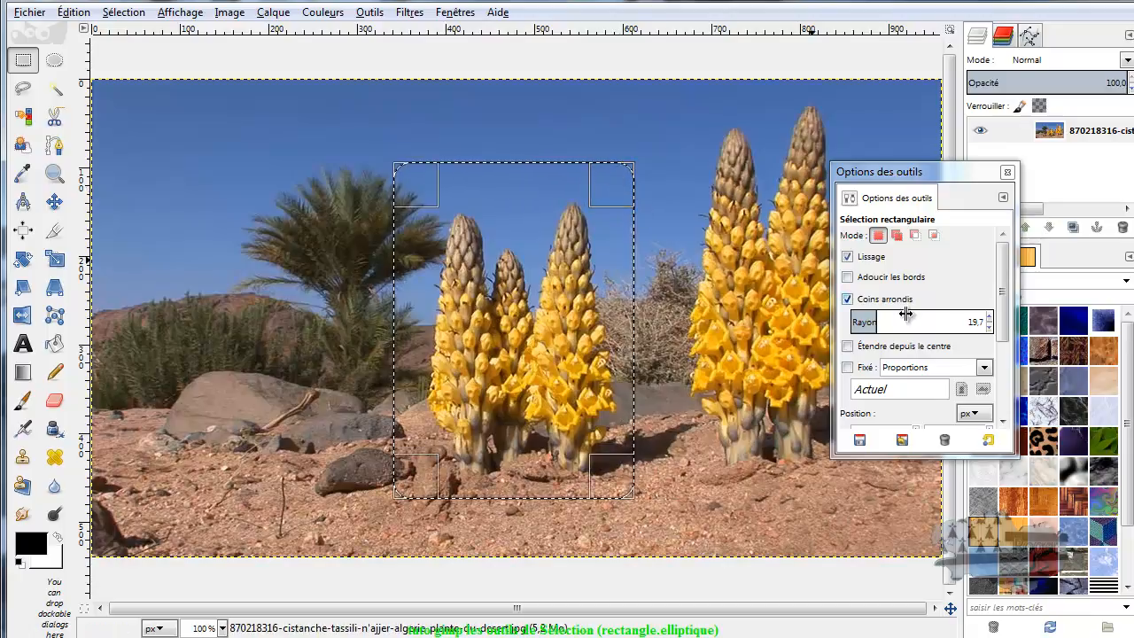
pyautogui.click(850, 369)
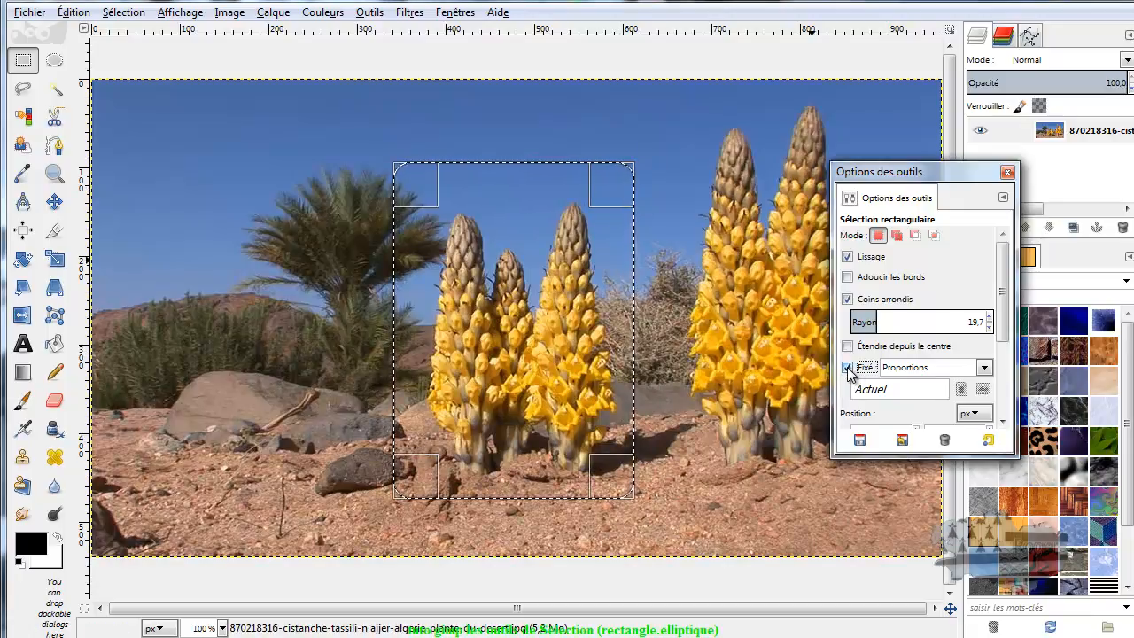
pyautogui.moveTo(603, 190); pyautogui.dragTo(596, 299)
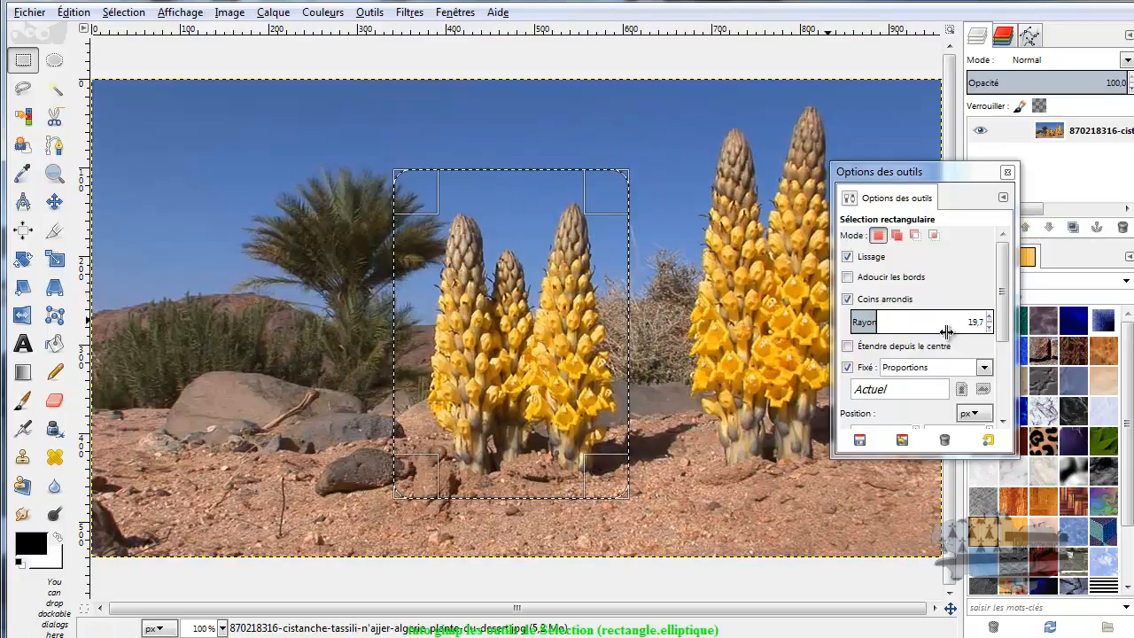
pyautogui.click(848, 368)
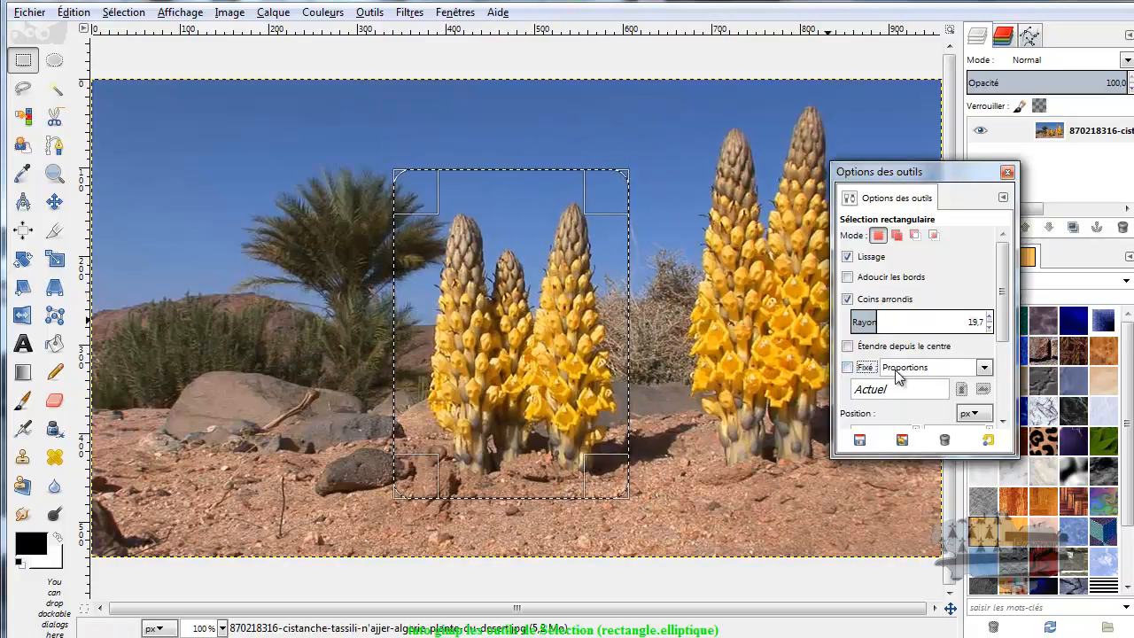
pyautogui.click(984, 368)
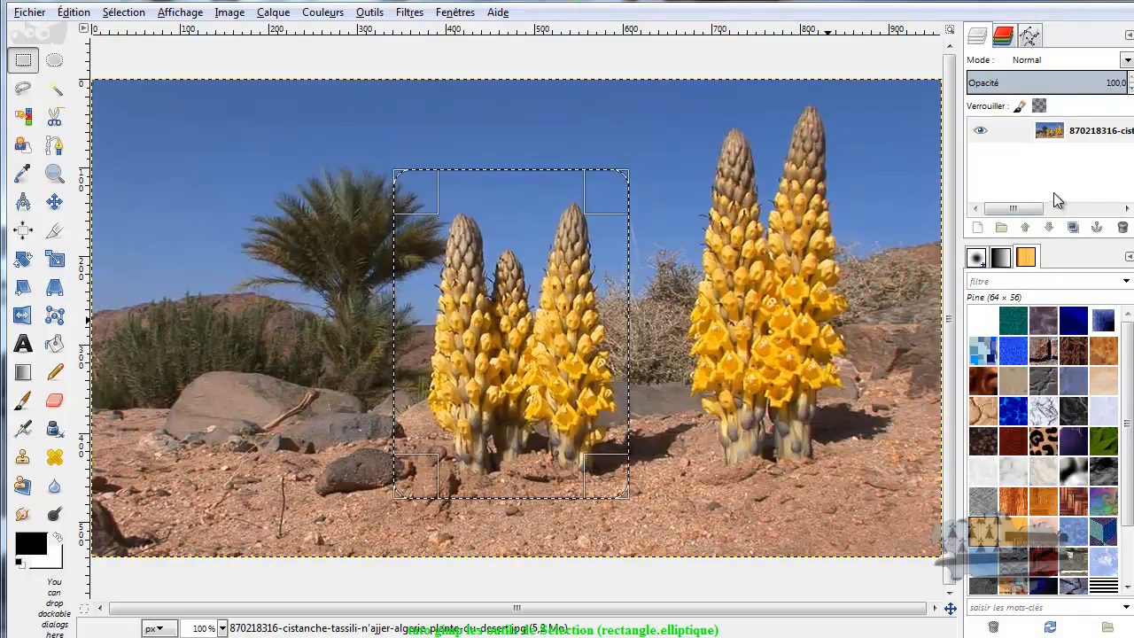
pyautogui.click(1130, 258)
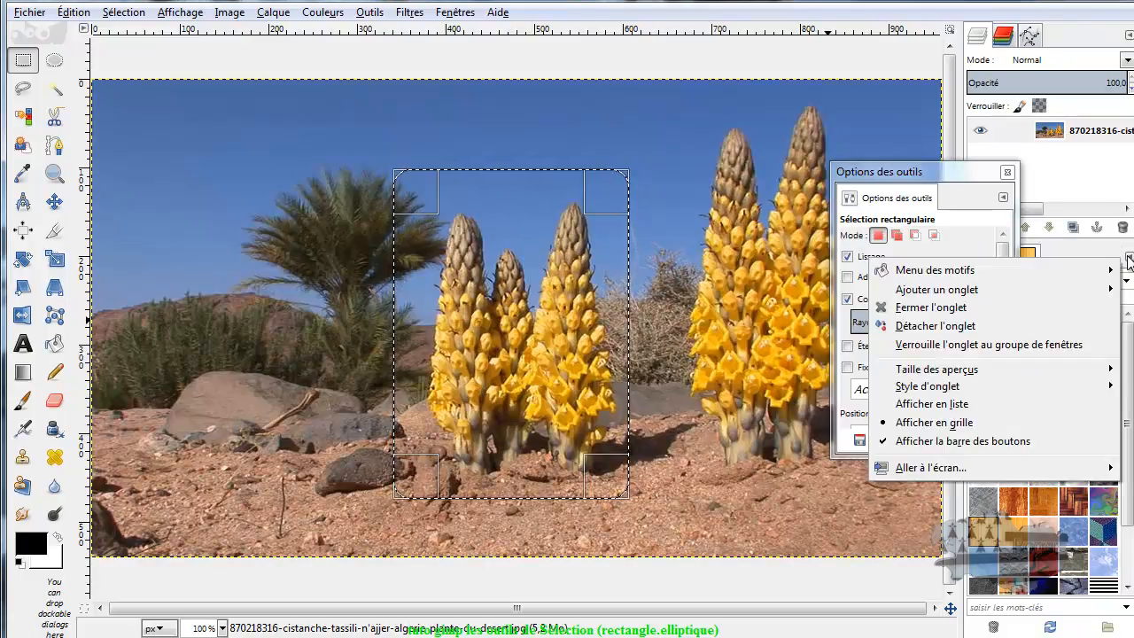
pyautogui.click(1130, 258)
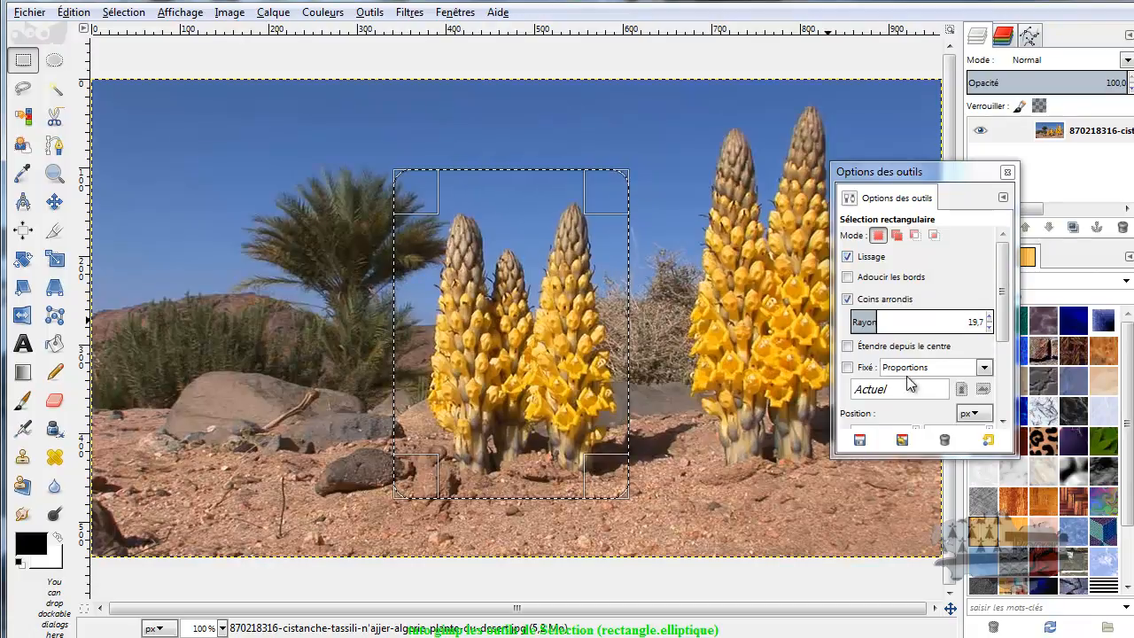
pyautogui.click(986, 370)
pyautogui.click(986, 376)
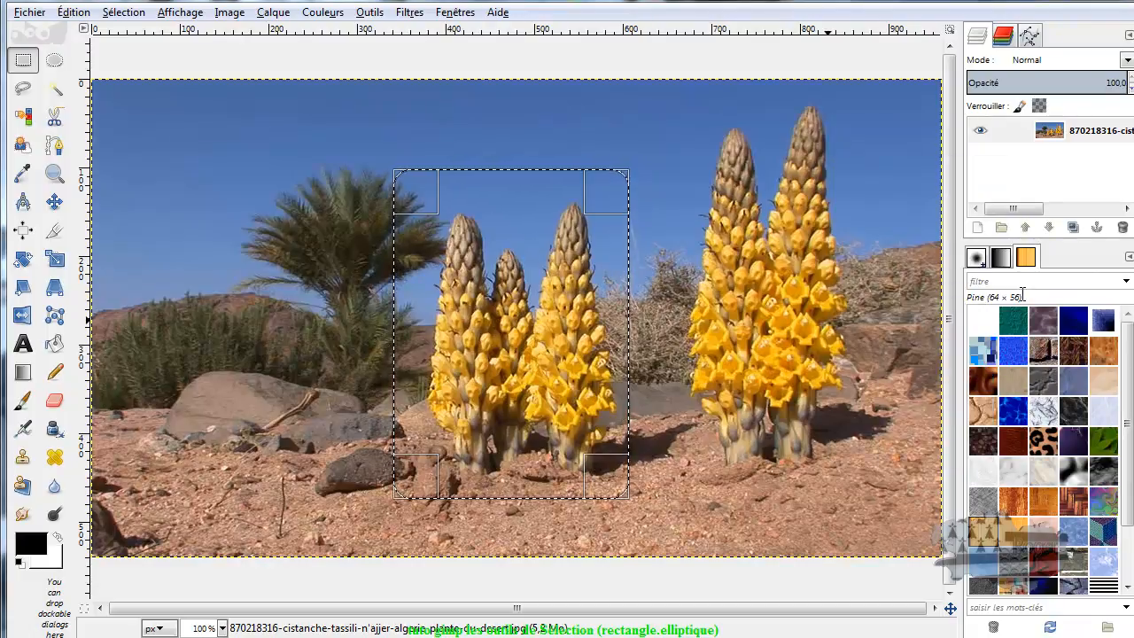
# Step: Close the floating tool options window and add an Options de l'outil tab to the dock containing the patterns
pyautogui.click(1129, 258)
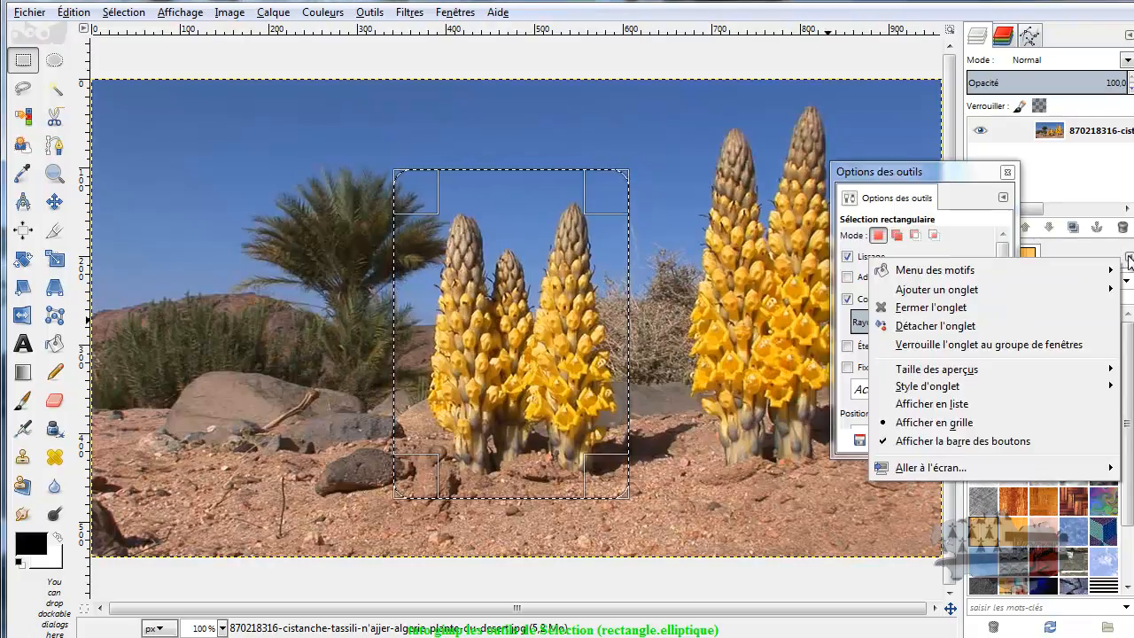
pyautogui.click(1007, 172)
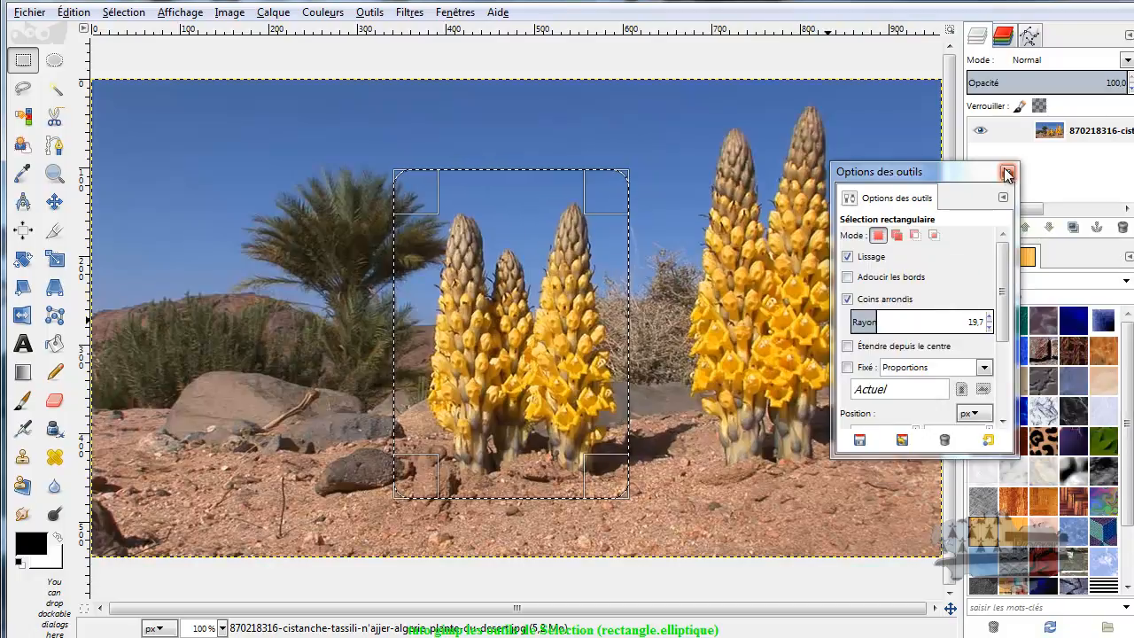
pyautogui.click(1007, 173)
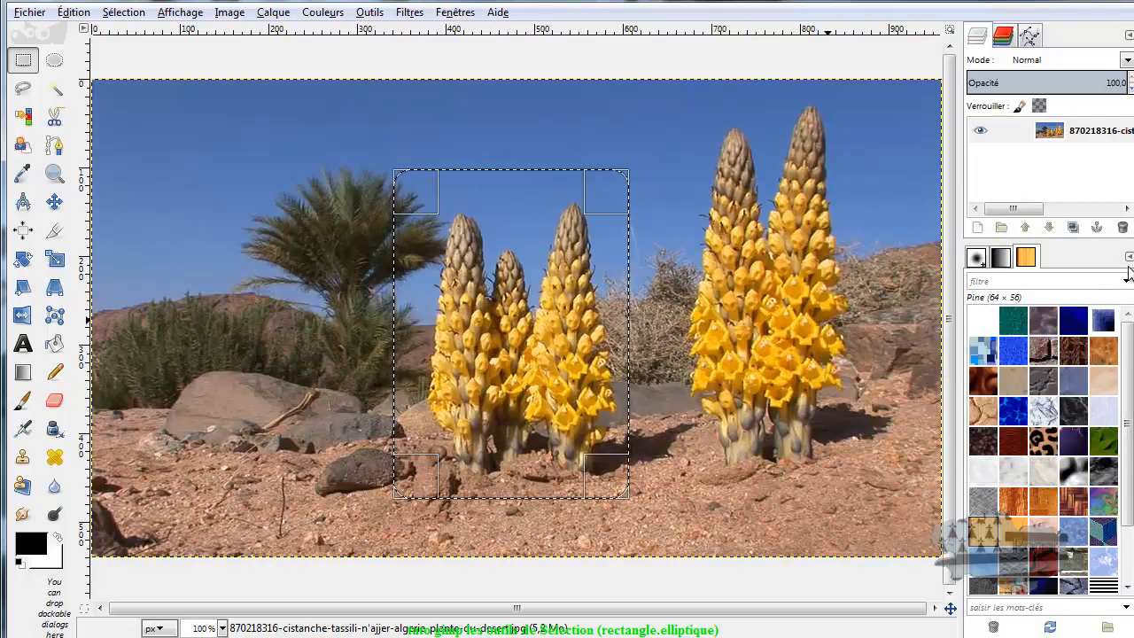
pyautogui.click(1129, 258)
pyautogui.moveTo(999, 293)
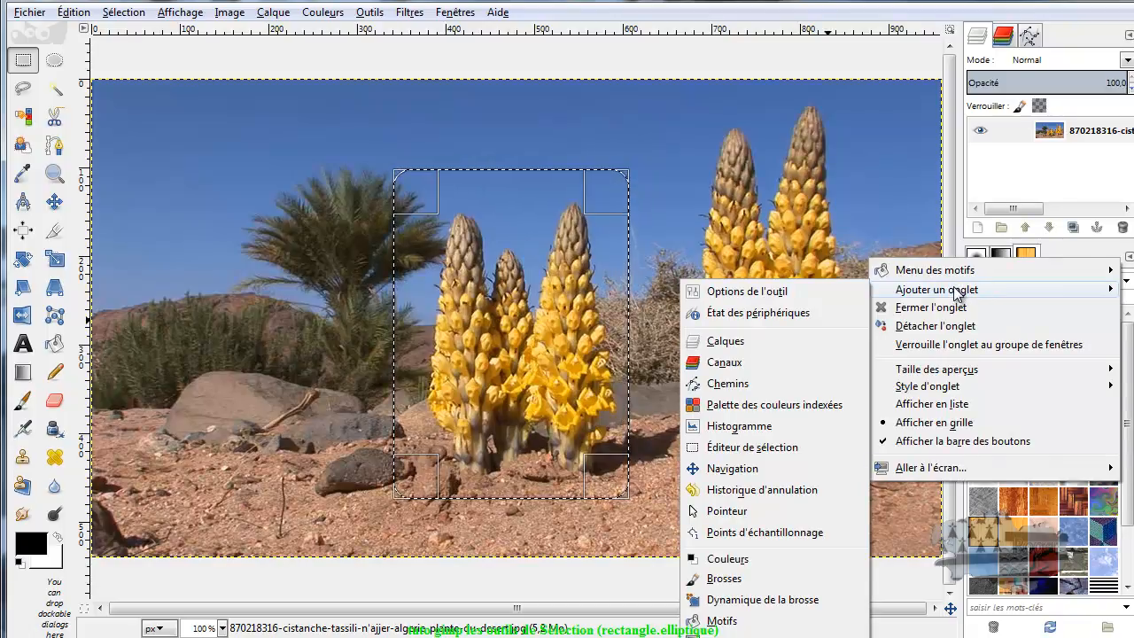
pyautogui.click(758, 298)
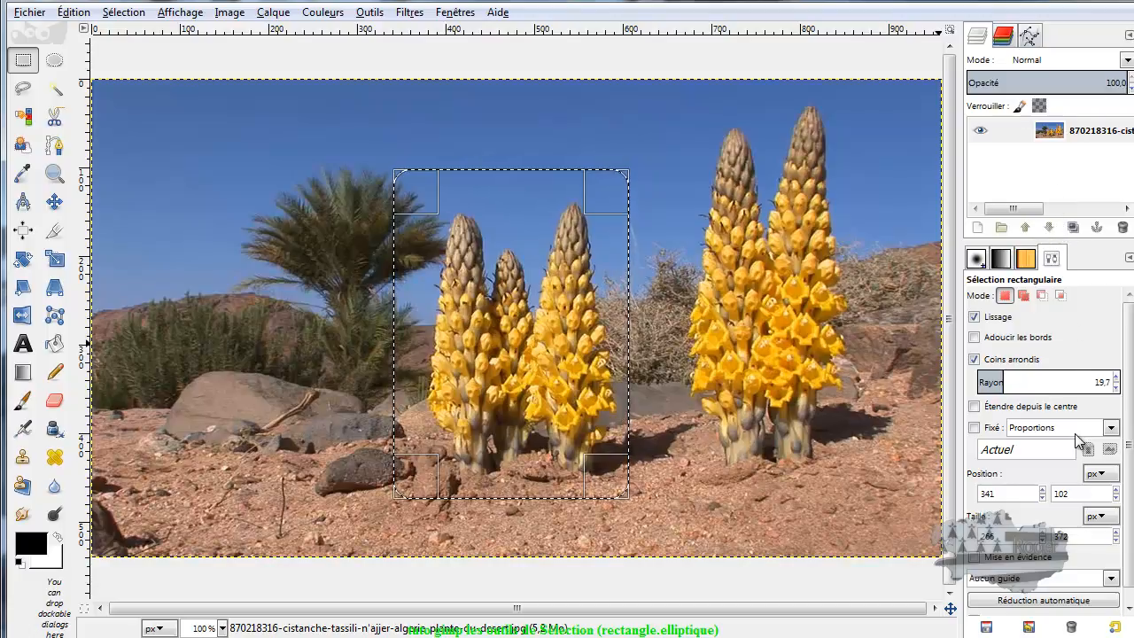
# Step: Try the Proportions, Largeur and Hauteur types of the Fixé constraint, and set it to Taille
pyautogui.scroll(-1, 1077, 435)
pyautogui.scroll(-1, 1132, 485)
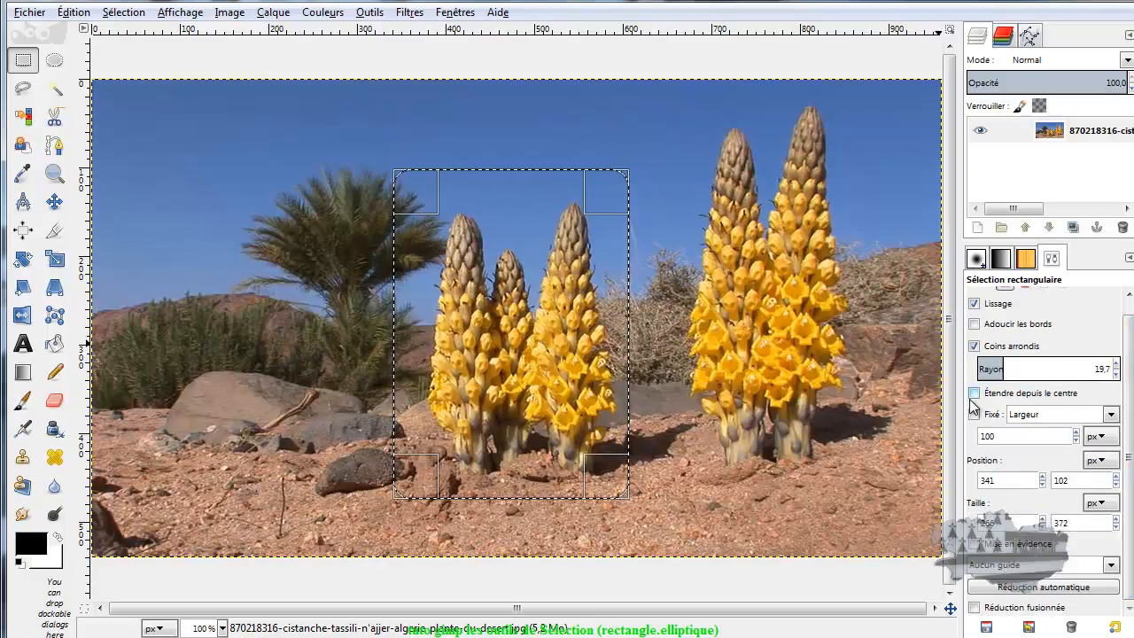
pyautogui.click(1112, 415)
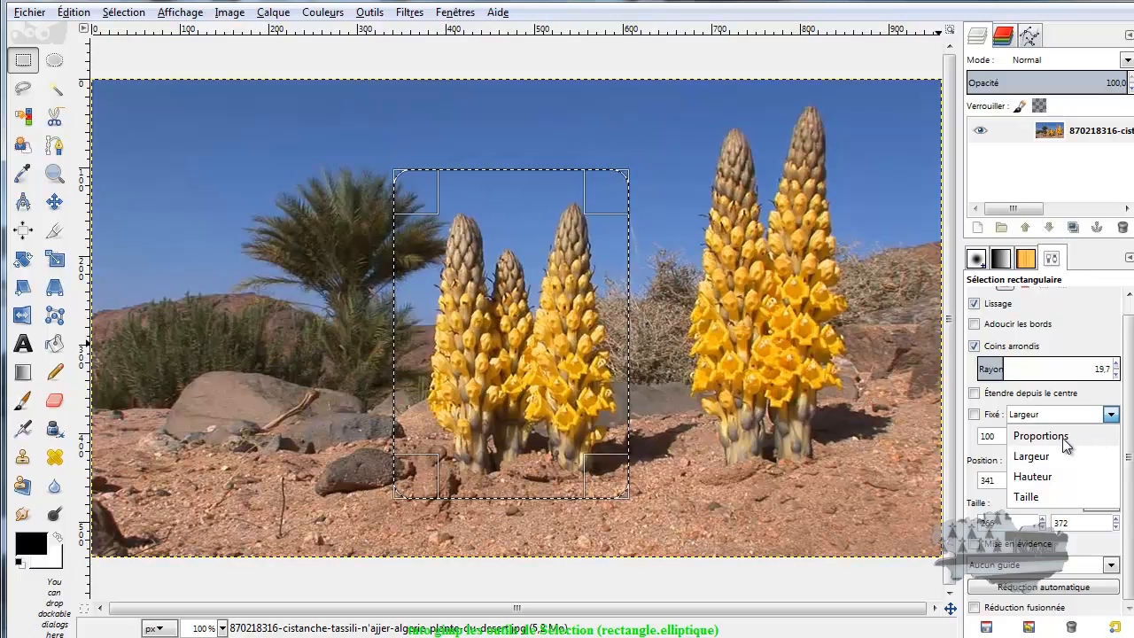
pyautogui.click(1067, 445)
pyautogui.click(1112, 416)
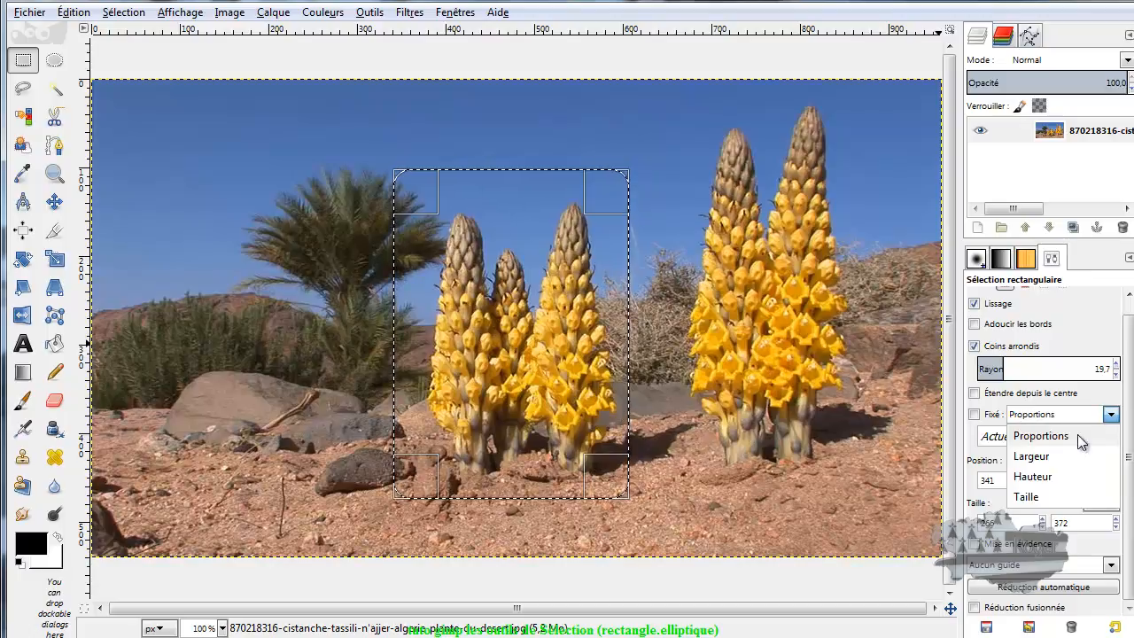
pyautogui.click(1050, 458)
pyautogui.click(1113, 416)
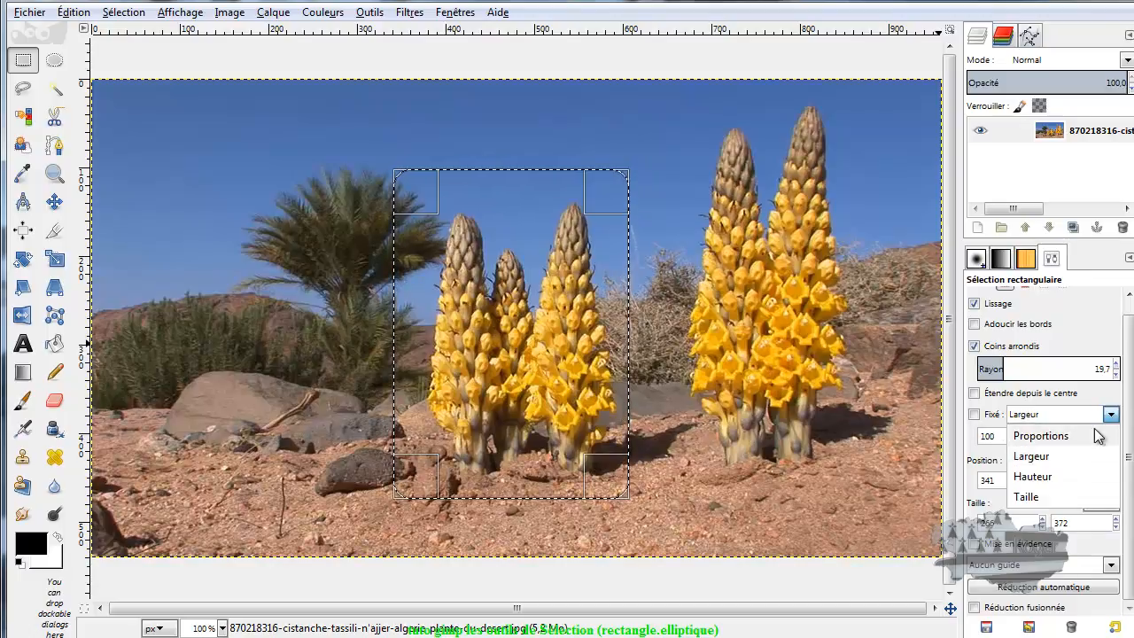
pyautogui.click(1052, 478)
pyautogui.click(1112, 417)
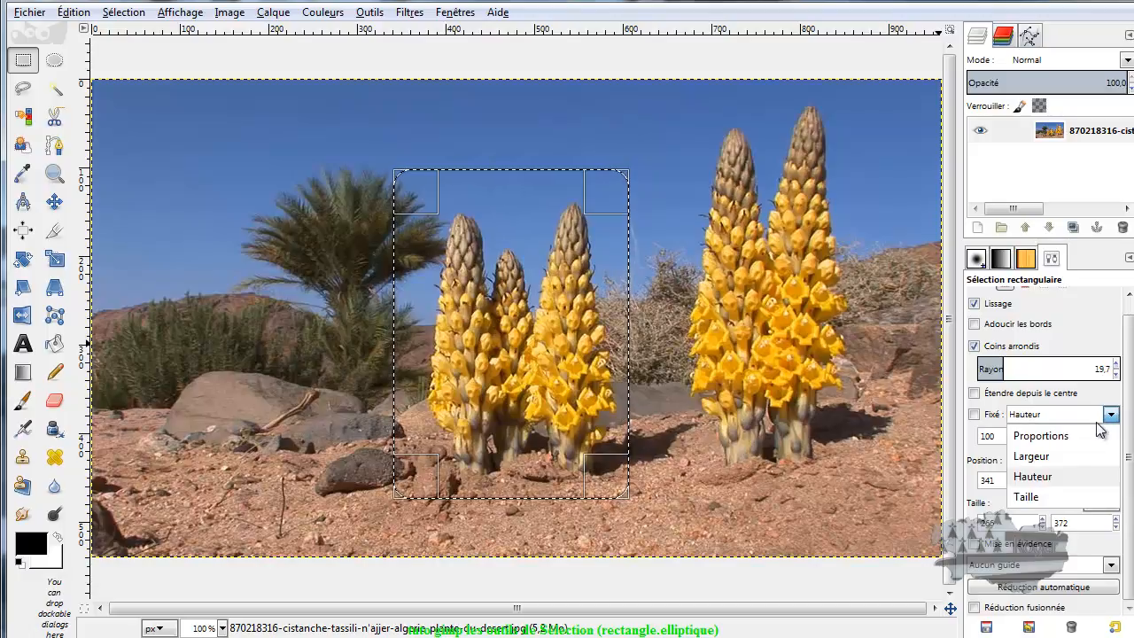
pyautogui.click(1046, 497)
# Step: Enable the Fixé constraint with type Hauteur at 100 px and reshape the selection to about 416 × 100 px across the plants
pyautogui.click(1111, 416)
pyautogui.click(975, 420)
pyautogui.click(975, 416)
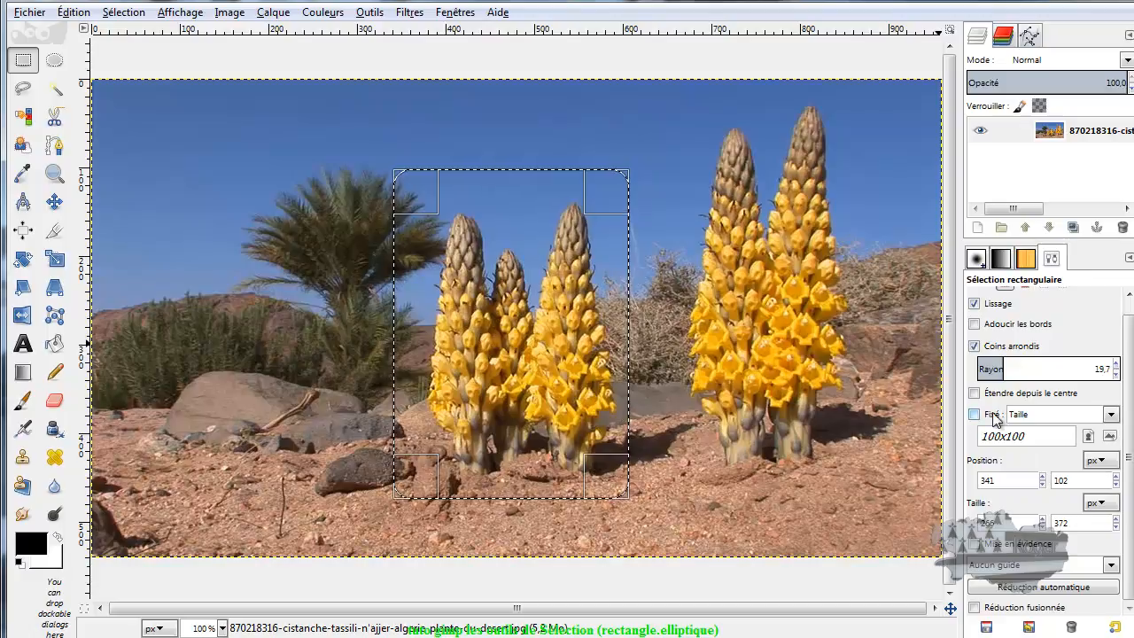
pyautogui.click(1112, 415)
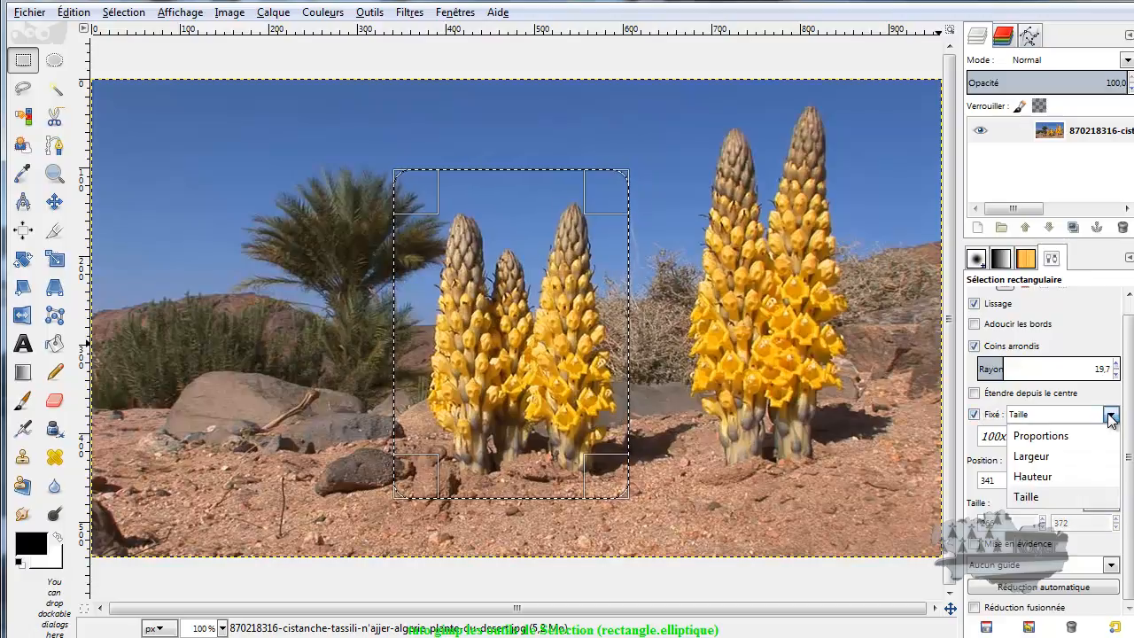
pyautogui.click(1066, 479)
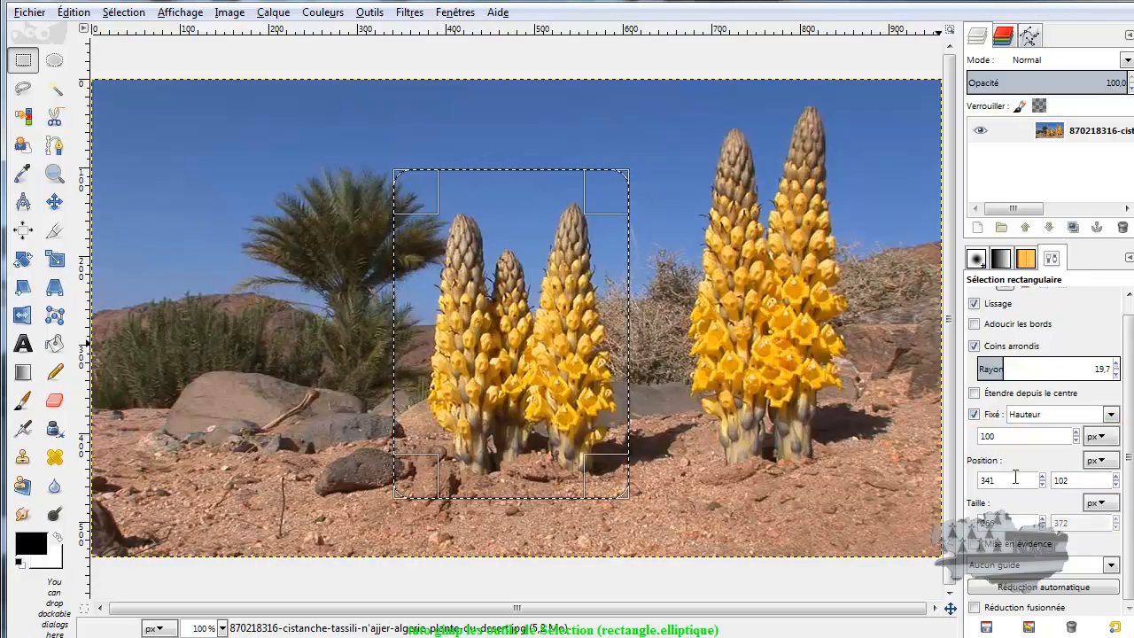
pyautogui.moveTo(600, 200); pyautogui.dragTo(755, 262)
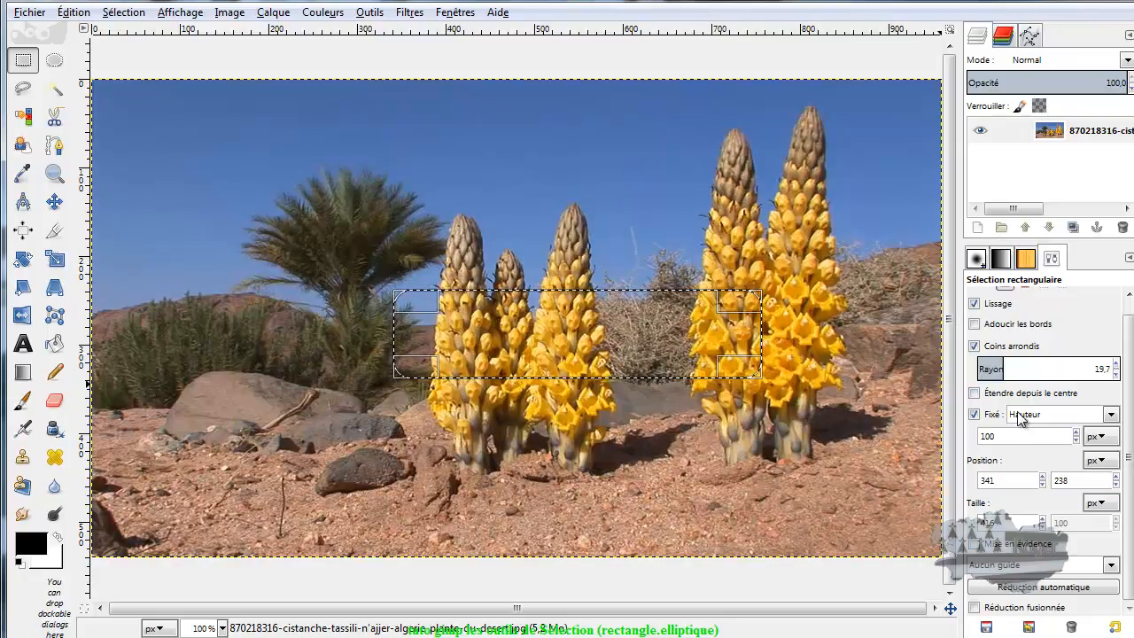
# Step: Set the fixed height to 562 px and resize the selection to about 200 px wide over the middle plants
pyautogui.click(1077, 433)
pyautogui.moveTo(1080, 395); pyautogui.dragTo(1093, 276)
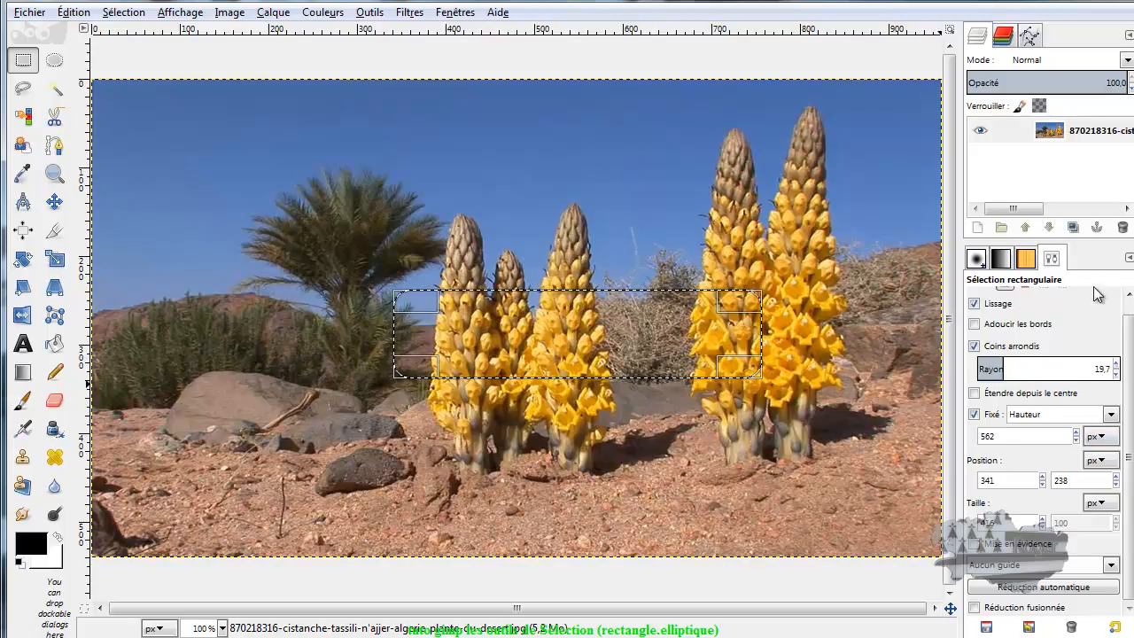
pyautogui.click(752, 303)
pyautogui.moveTo(753, 303); pyautogui.dragTo(401, 310)
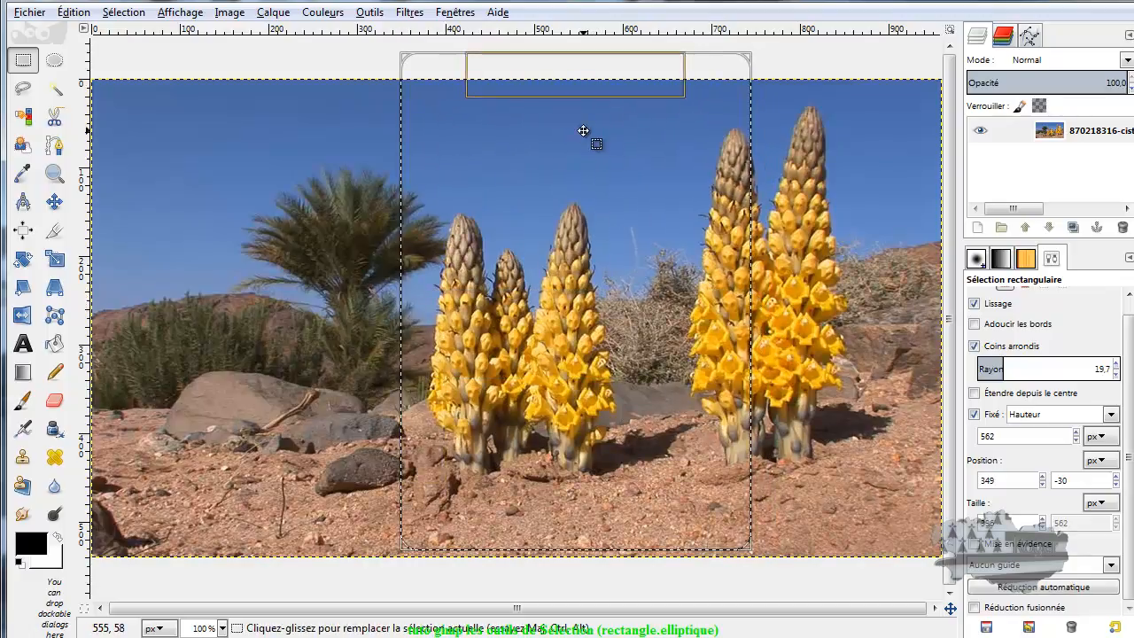
pyautogui.moveTo(715, 272); pyautogui.dragTo(549, 278)
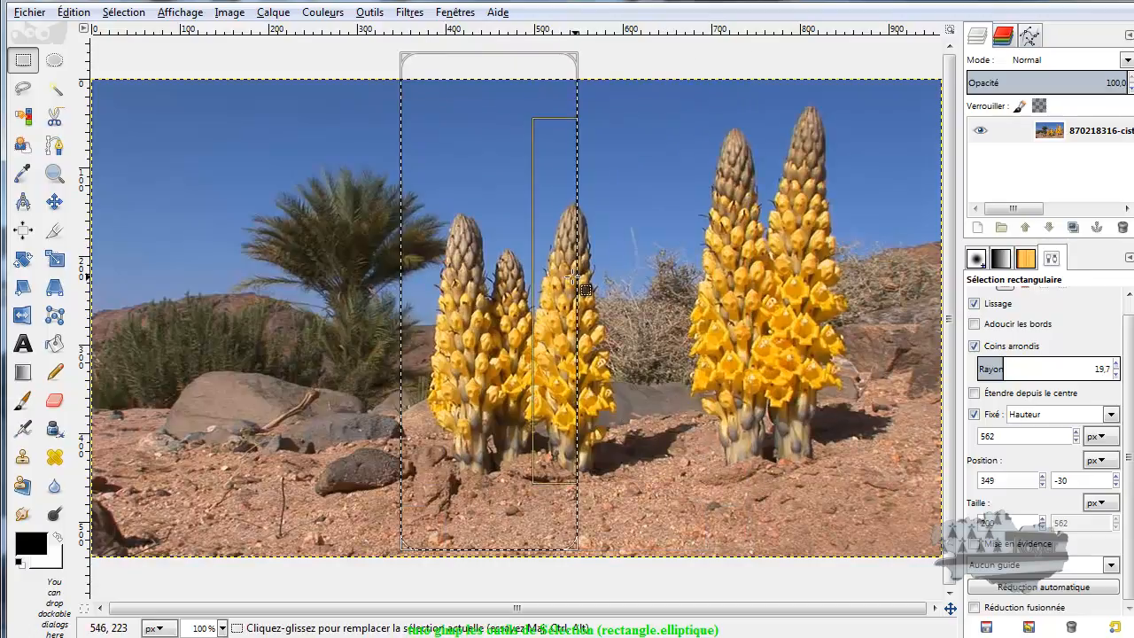
# Step: Disable the Fixé and Coins arrondis options of the rectangular selection
pyautogui.moveTo(1005, 482); pyautogui.dragTo(966, 479)
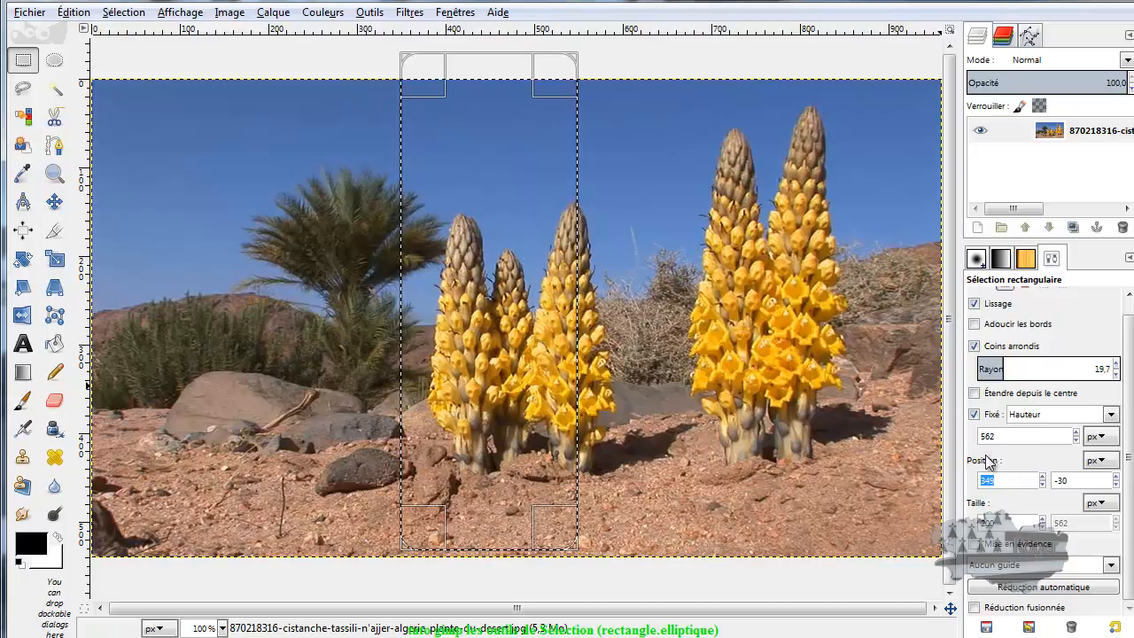
pyautogui.click(975, 415)
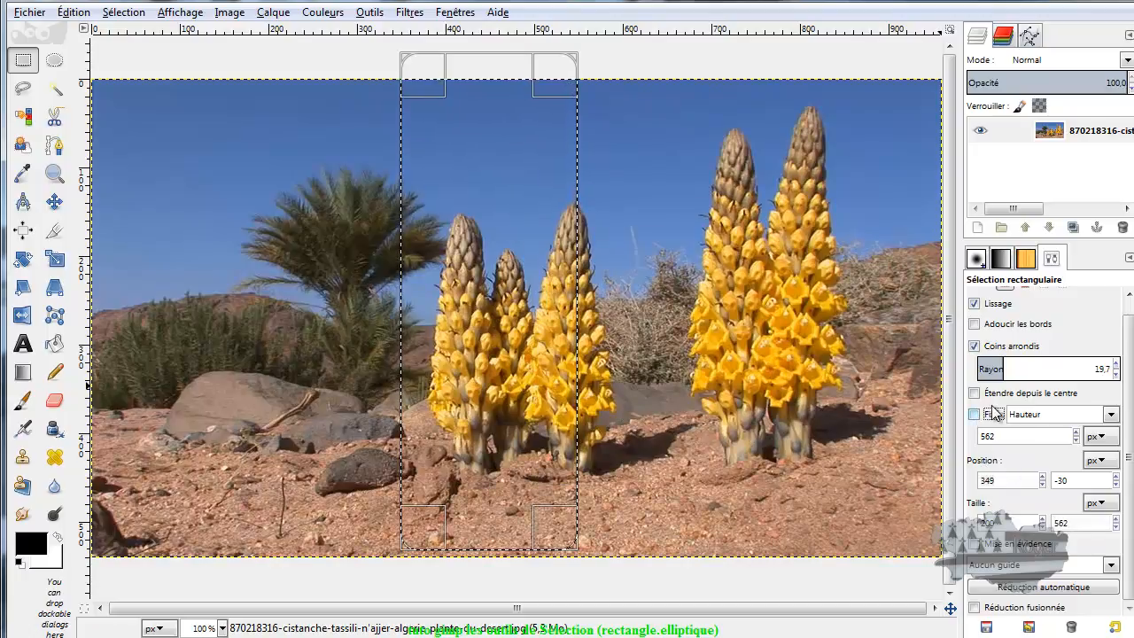
pyautogui.click(978, 348)
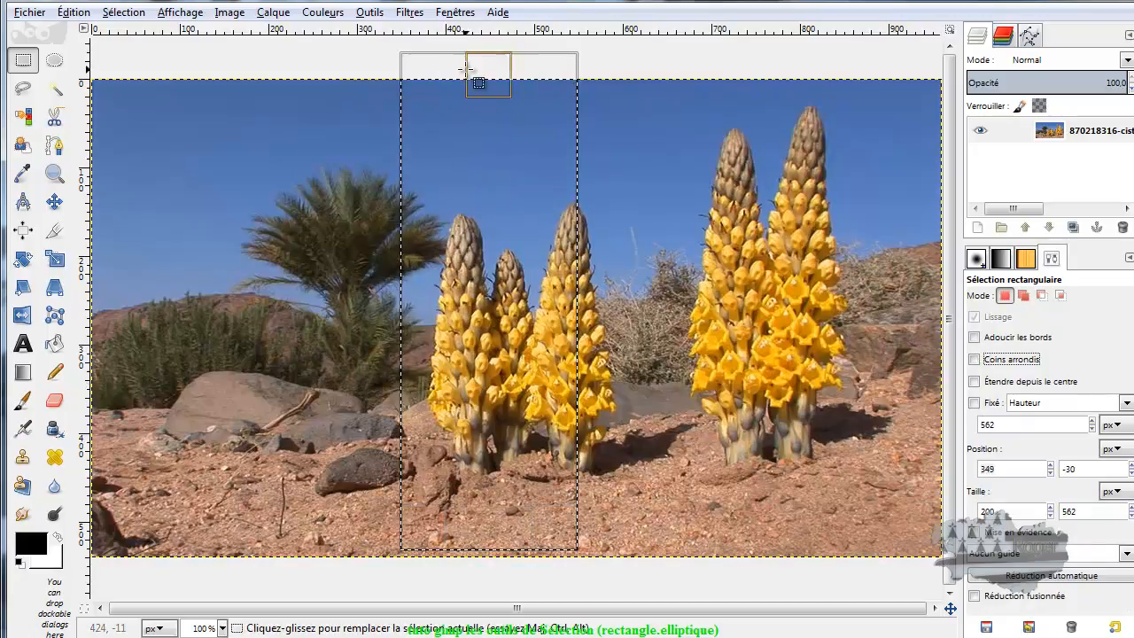
# Step: Resize the selection around the middle plants to about 246 × 399 px and add an overlapping rectangle of about 368 × 222 px
pyautogui.moveTo(493, 69); pyautogui.dragTo(492, 211)
pyautogui.moveTo(488, 339); pyautogui.dragTo(521, 288)
pyautogui.moveTo(594, 309); pyautogui.dragTo(612, 321)
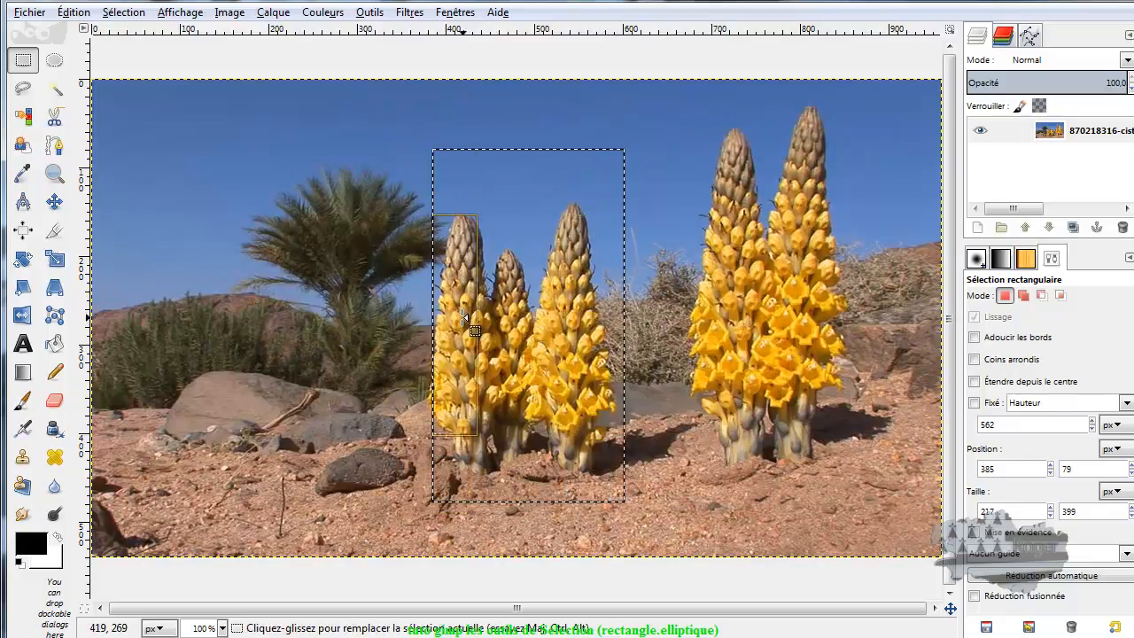
pyautogui.moveTo(451, 322); pyautogui.dragTo(427, 323)
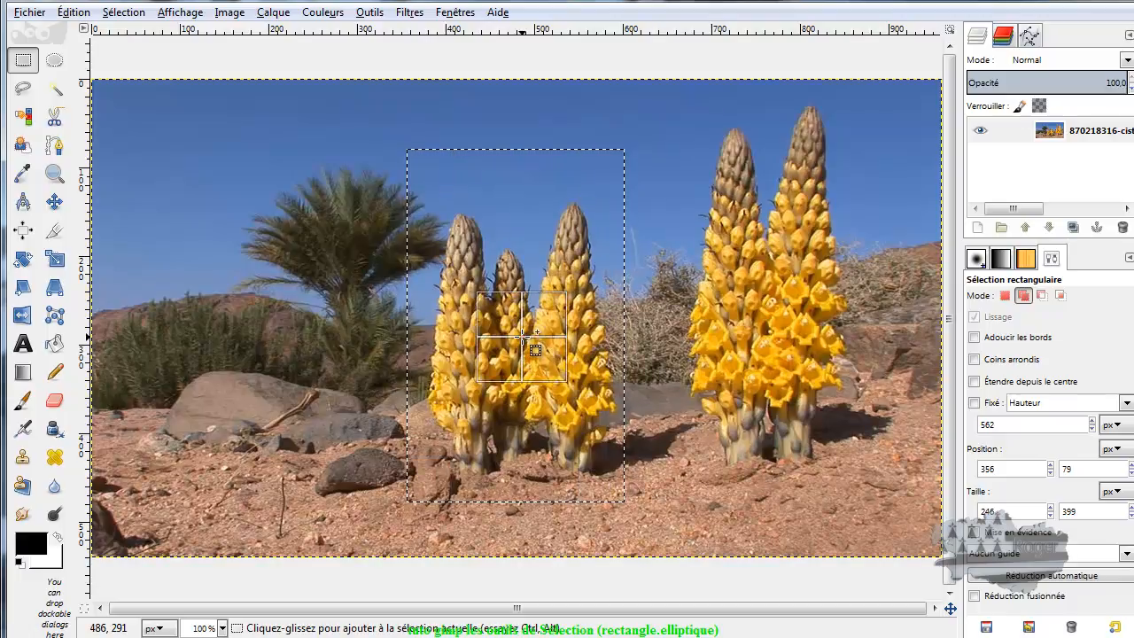
pyautogui.moveTo(523, 338); pyautogui.dragTo(848, 532)
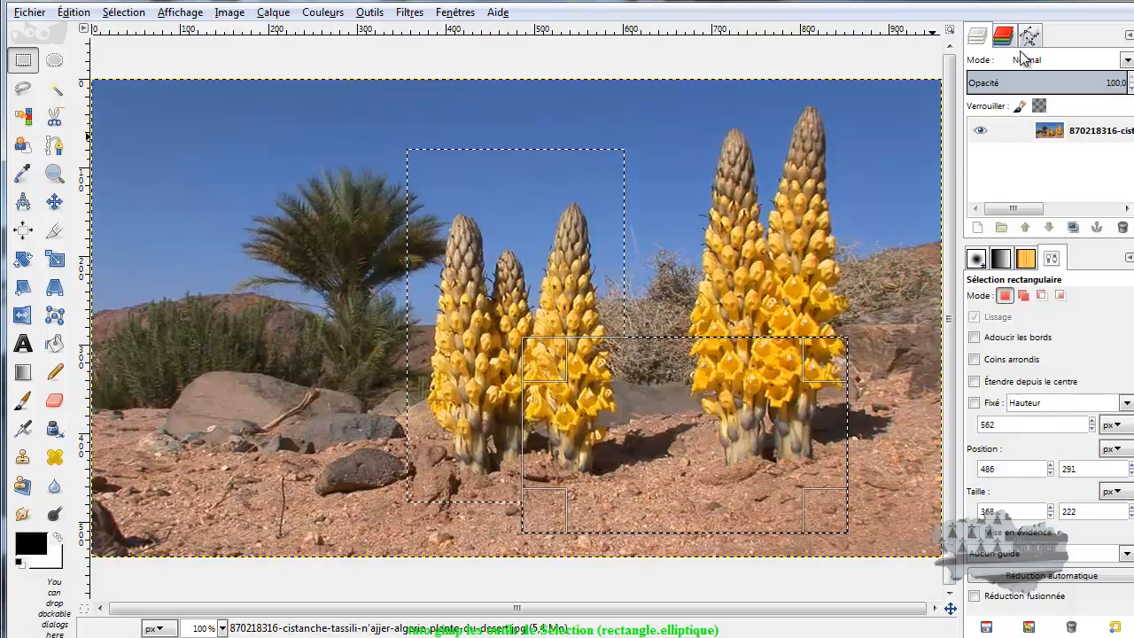
# Step: Add an Historique d'annulation tab to the layers dock and revert the photo to its base image state
pyautogui.click(1131, 37)
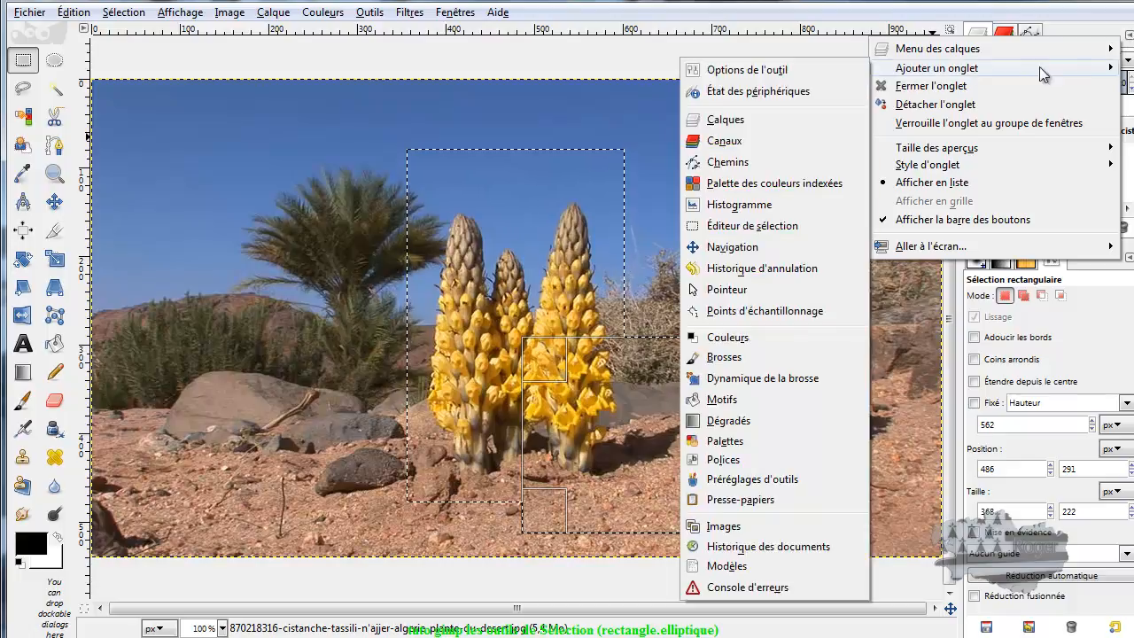
pyautogui.moveTo(921, 68)
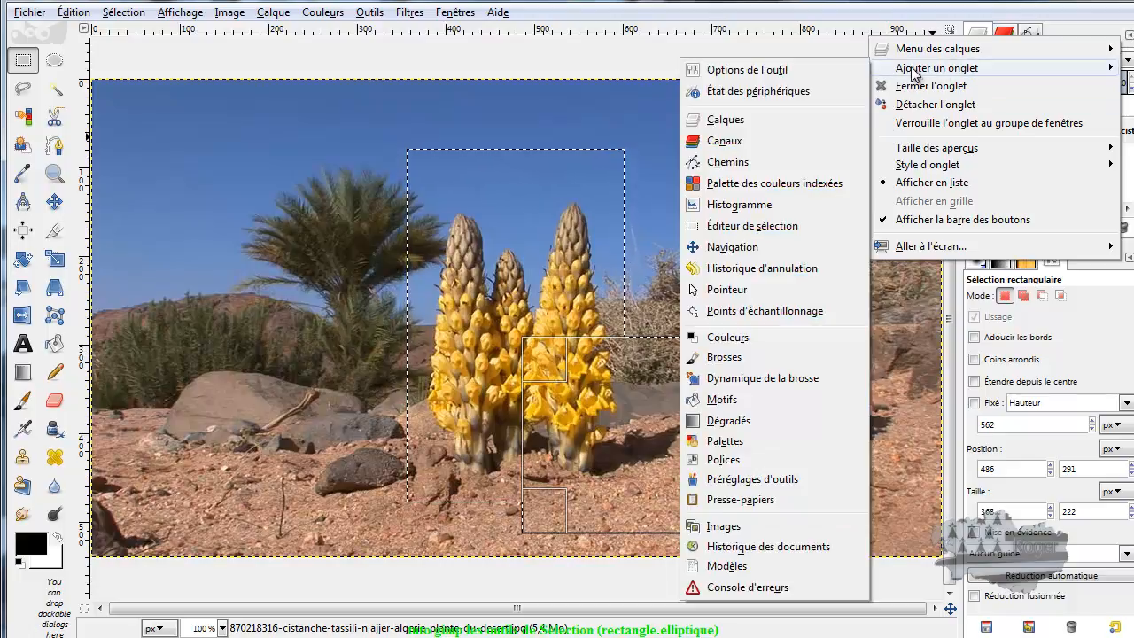
pyautogui.click(775, 263)
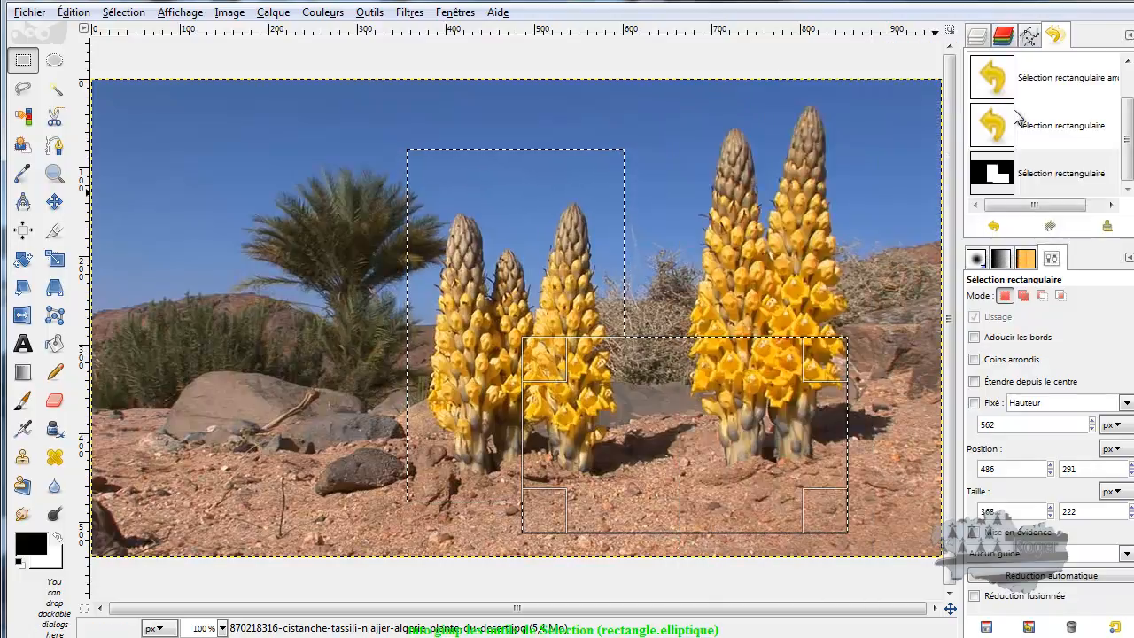
pyautogui.moveTo(1129, 161); pyautogui.dragTo(1129, 108)
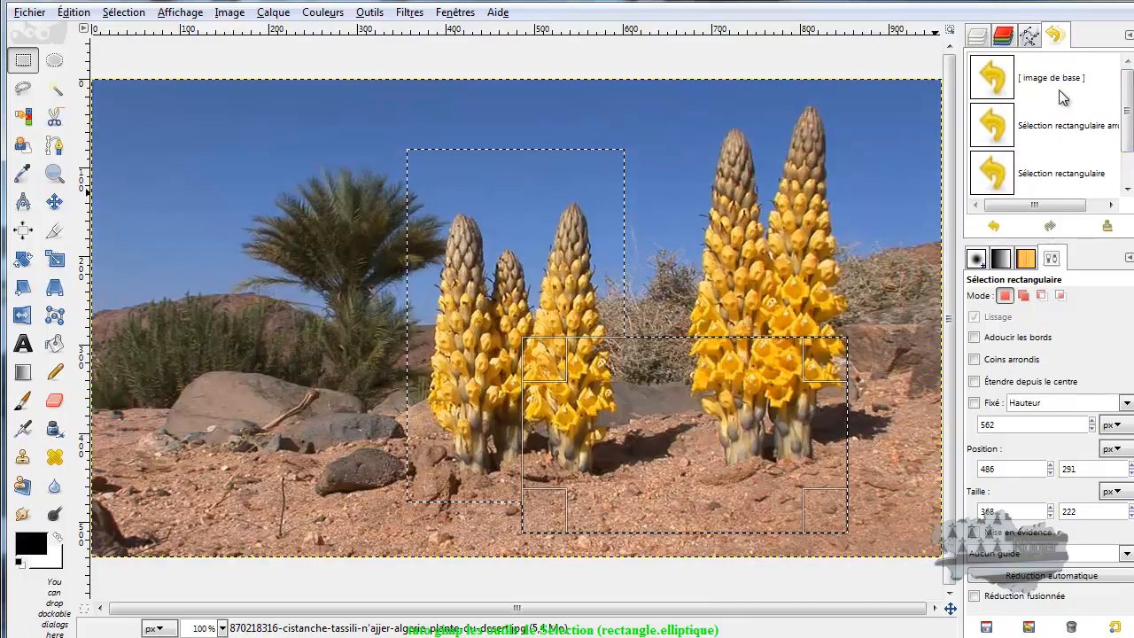
pyautogui.click(1002, 81)
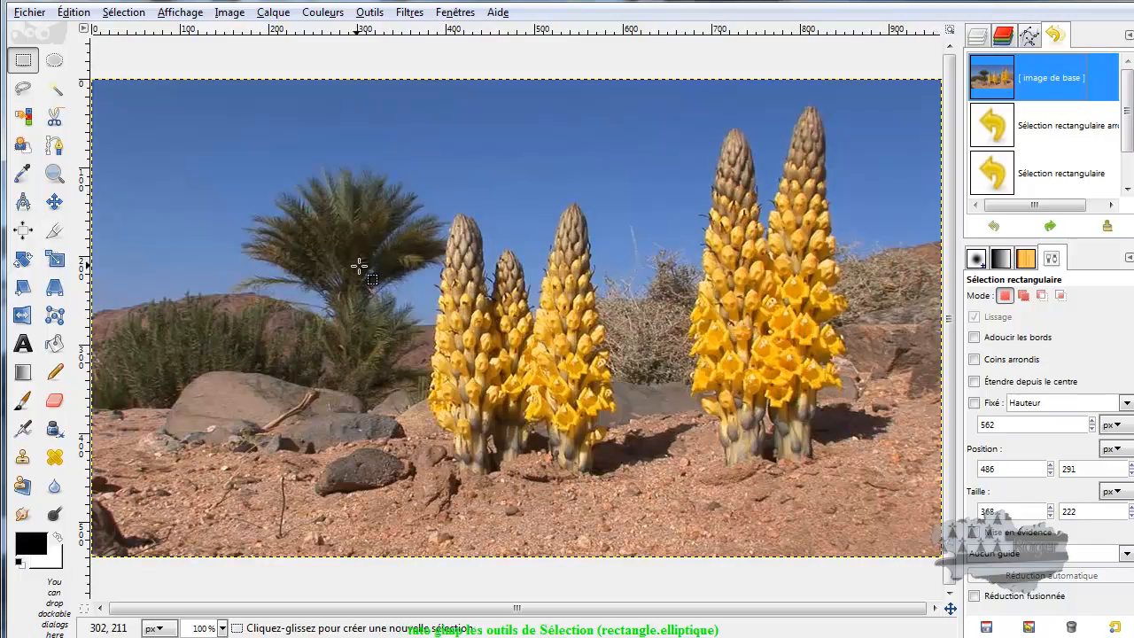
# Step: Select a rectangle of about 319 × 278 px over the palm and middle plants, and add an overlapping rectangle of about 195 × 200 px
pyautogui.moveTo(291, 202); pyautogui.dragTo(573, 448)
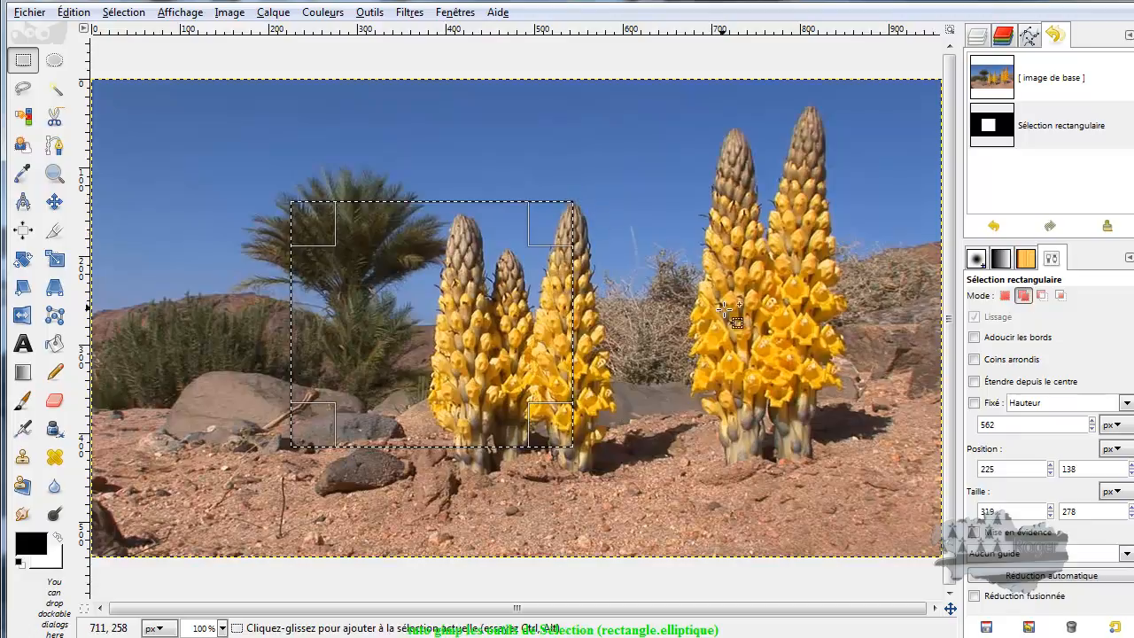
pyautogui.click(1027, 304)
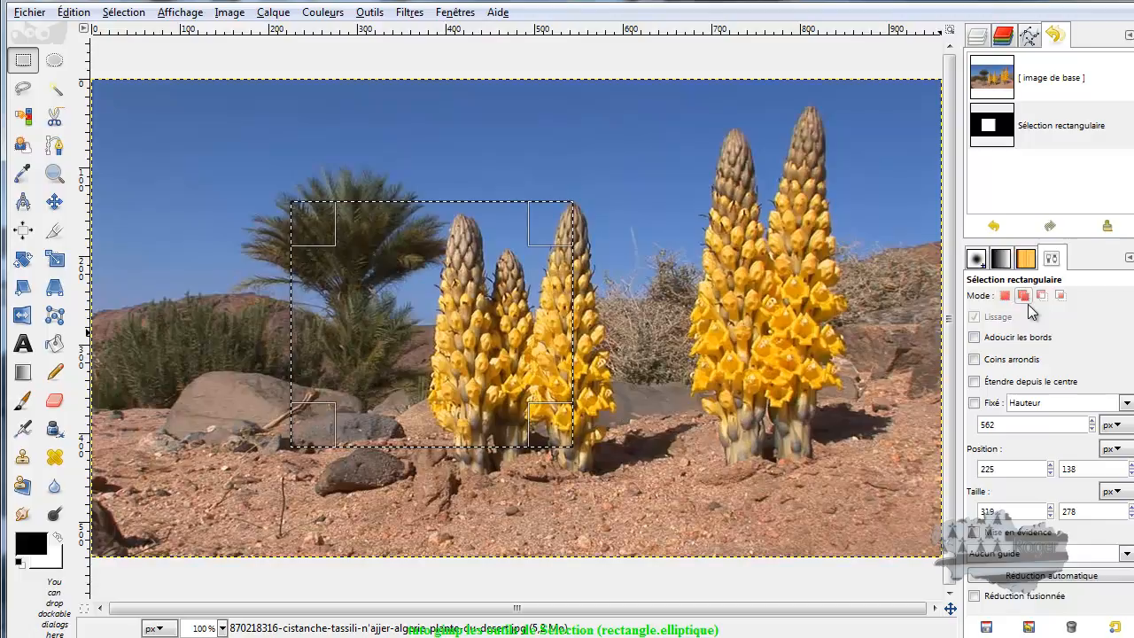
pyautogui.click(1005, 295)
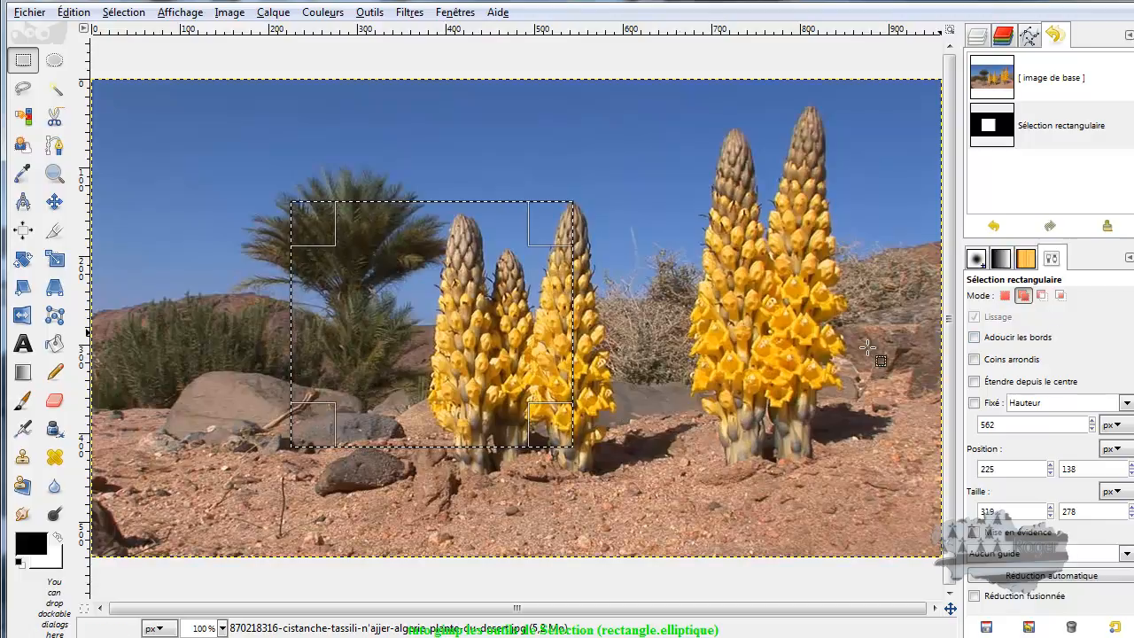
pyautogui.moveTo(624, 122); pyautogui.dragTo(450, 299)
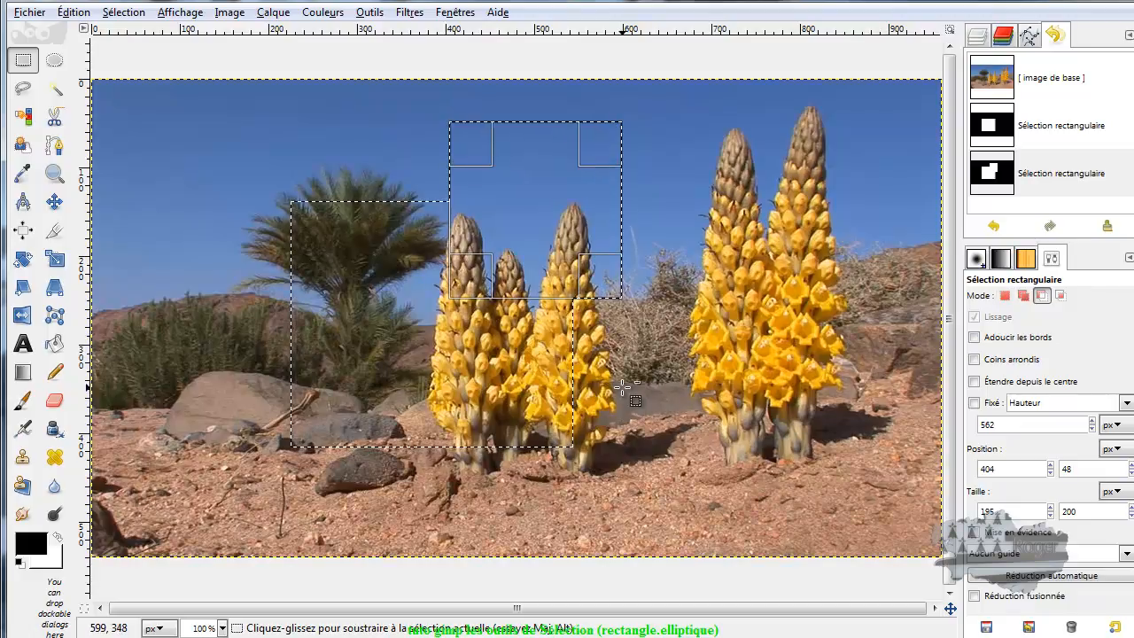
# Step: Subtract a rectangle of about 184 × 148 px at the middle plants' base, and intersect the selection with one of about 126 × 428 px
pyautogui.moveTo(626, 377); pyautogui.dragTo(462, 509)
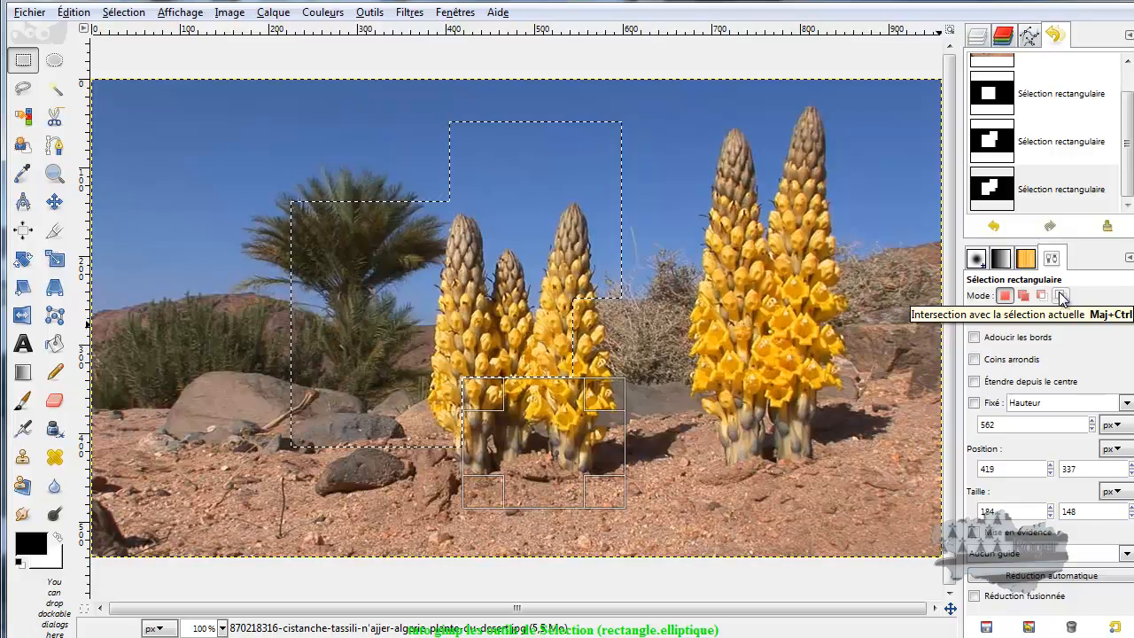
pyautogui.press('shift')
pyautogui.press('shift')
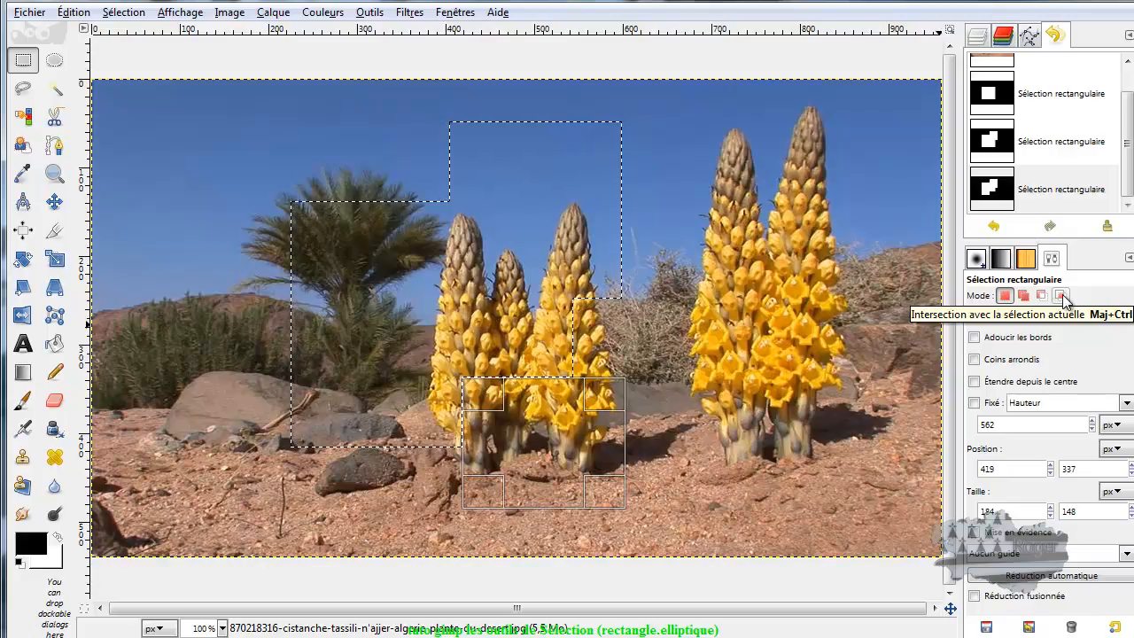
pyautogui.click(1061, 296)
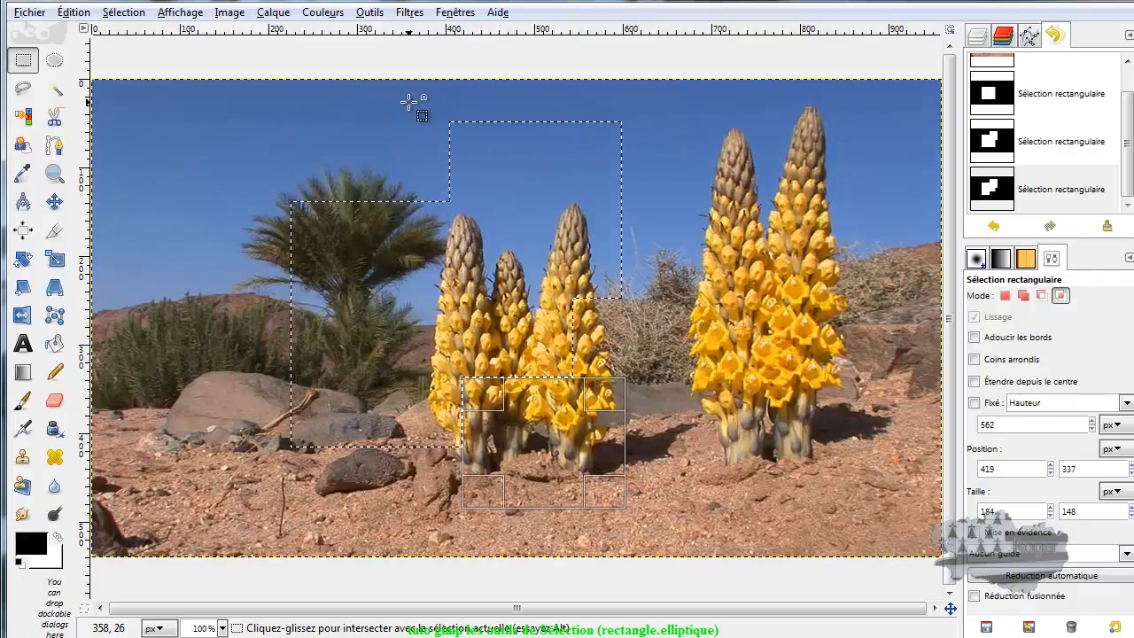
pyautogui.moveTo(409, 103); pyautogui.dragTo(520, 481)
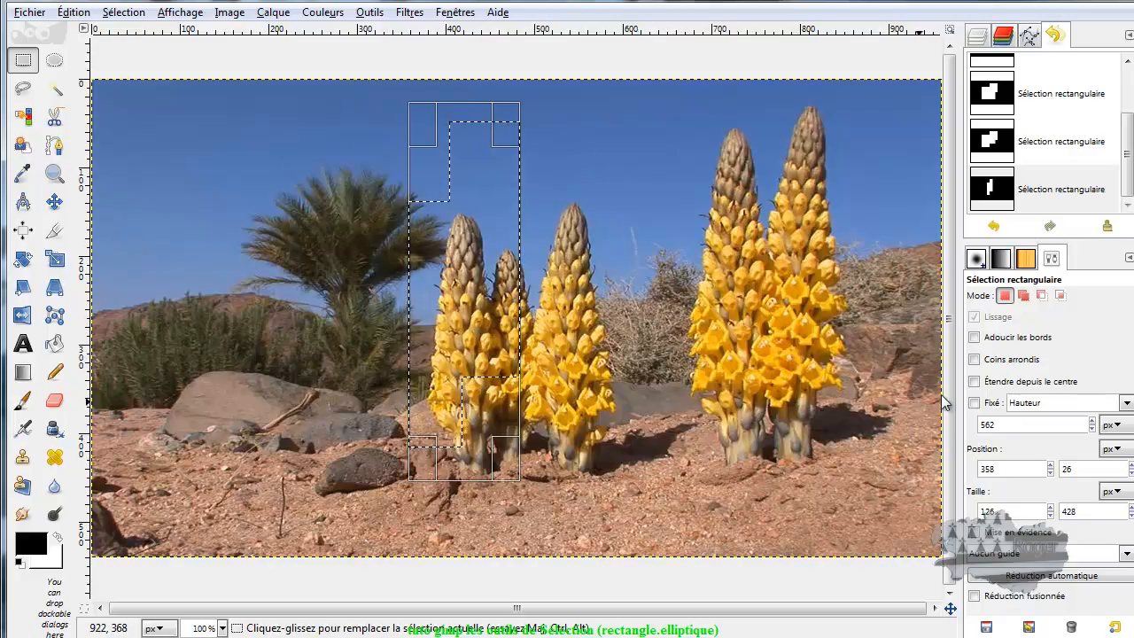
# Step: Add a rectangle of about 114 × 95 px across the middle plants and subtract one of about 105 × 35 px beside the palm
pyautogui.click(1024, 296)
pyautogui.moveTo(559, 225); pyautogui.dragTo(458, 310)
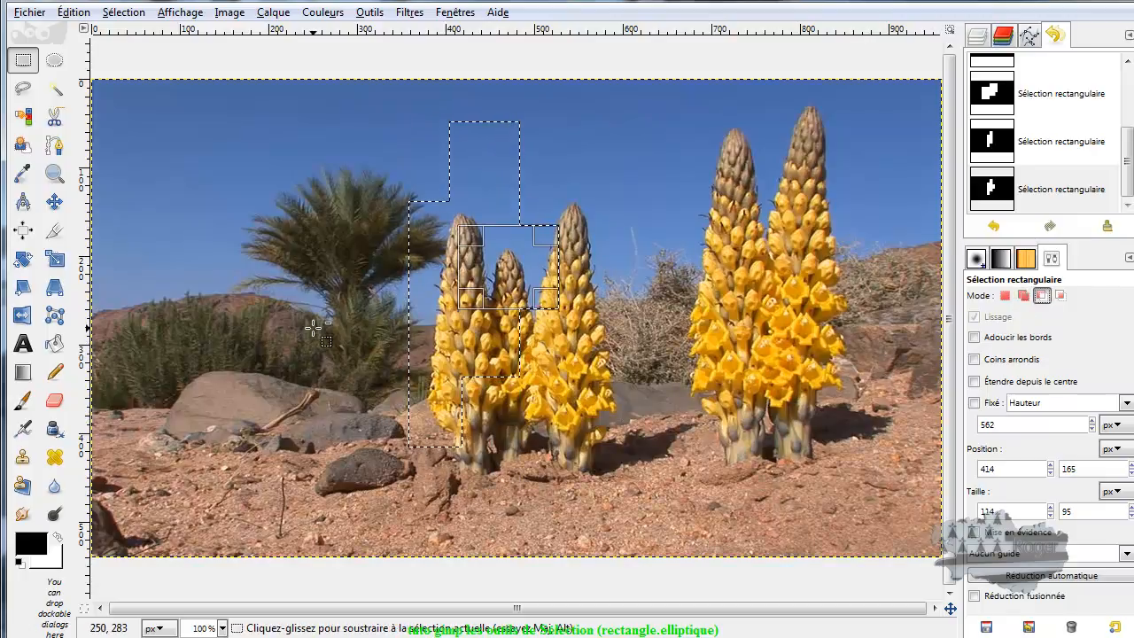
pyautogui.moveTo(347, 311); pyautogui.dragTo(440, 342)
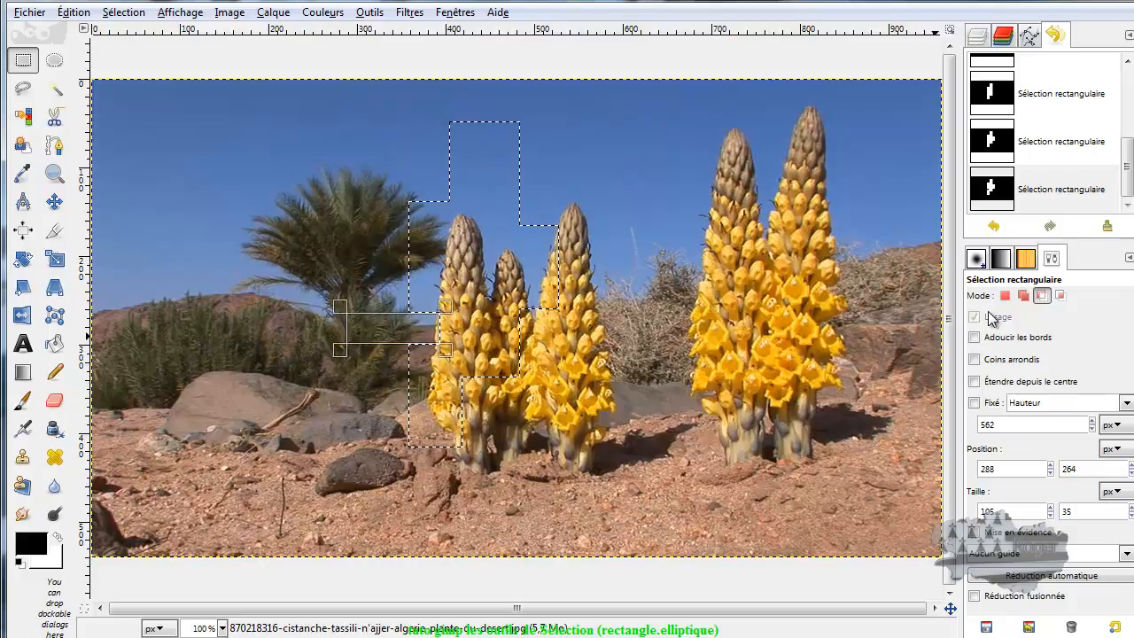
# Step: Intersect the selection with a rectangle of about 226 × 360 px around the middle plants, and clear the whole selection
pyautogui.click(1060, 296)
pyautogui.moveTo(634, 159); pyautogui.dragTo(434, 478)
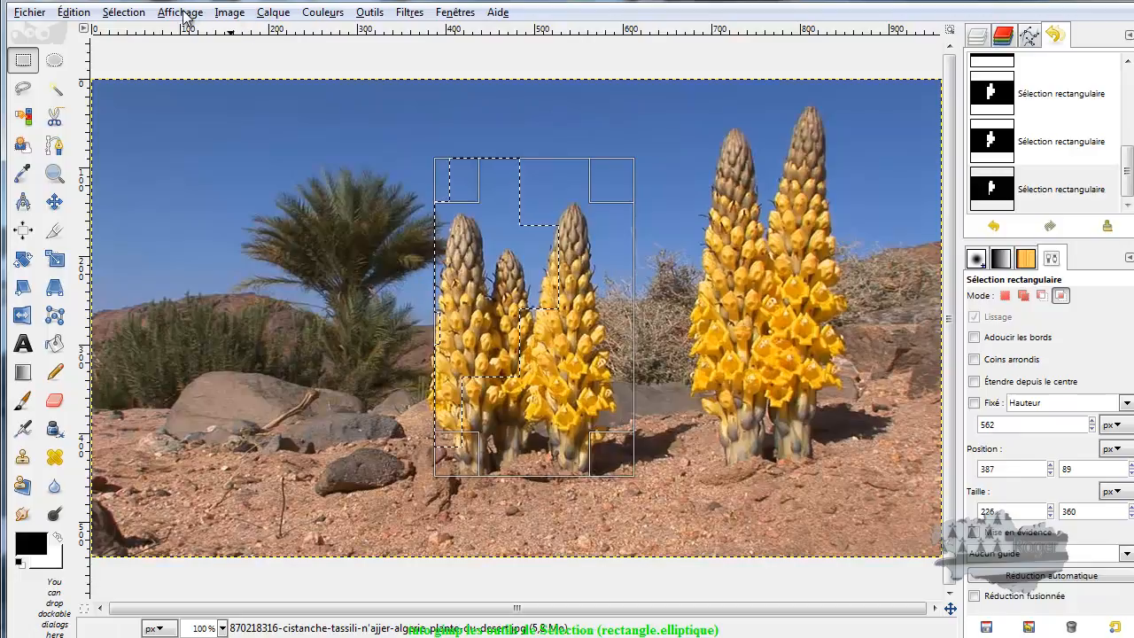
pyautogui.click(125, 18)
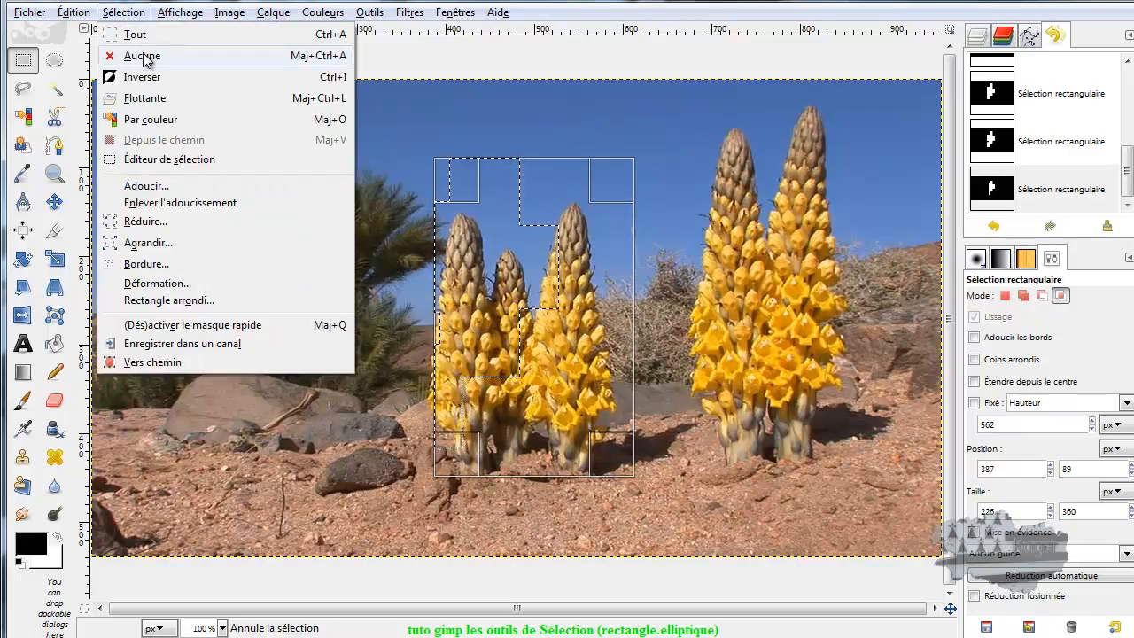
pyautogui.click(143, 55)
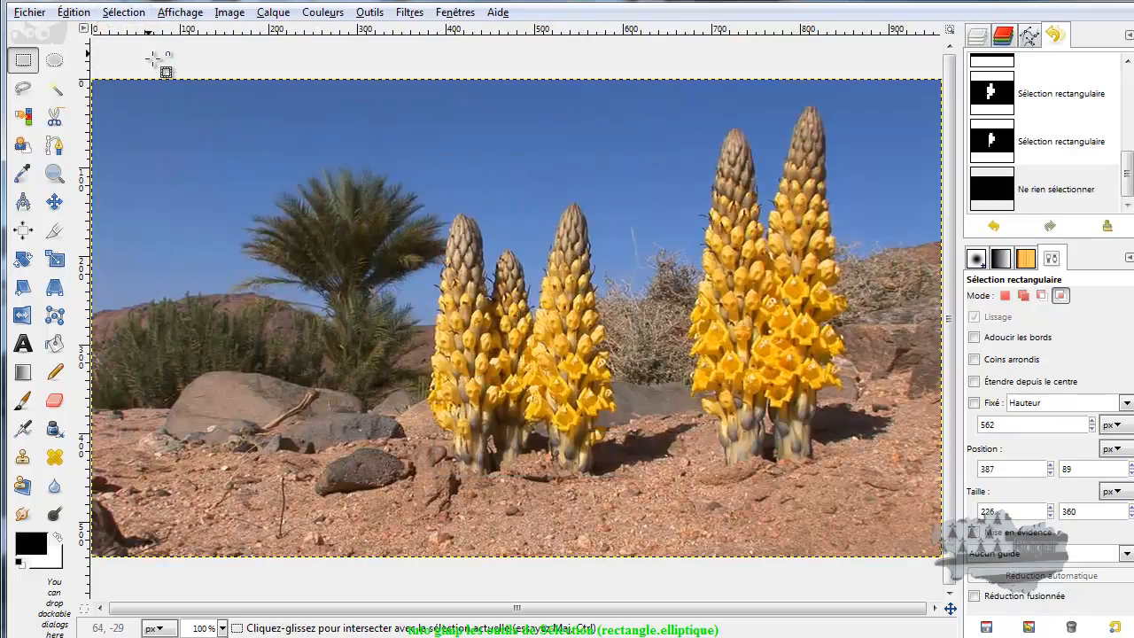
# Step: Select an ellipse of about 338 × 322 px around the palm and add an overlapping ellipse over the middle plants
pyautogui.click(55, 64)
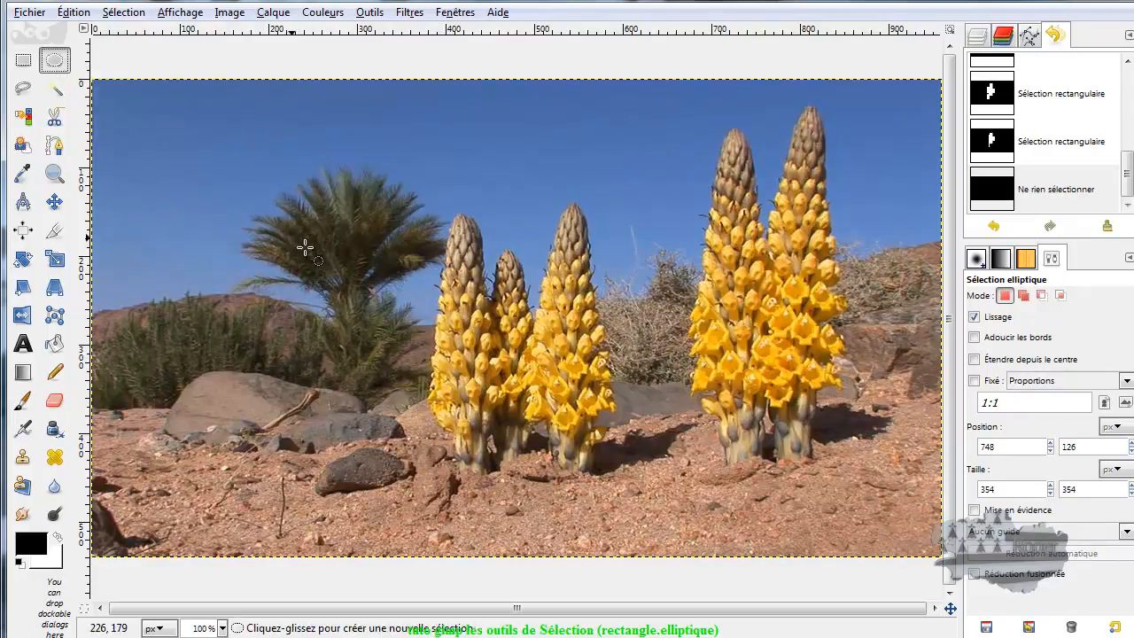
pyautogui.moveTo(232, 147); pyautogui.dragTo(531, 431)
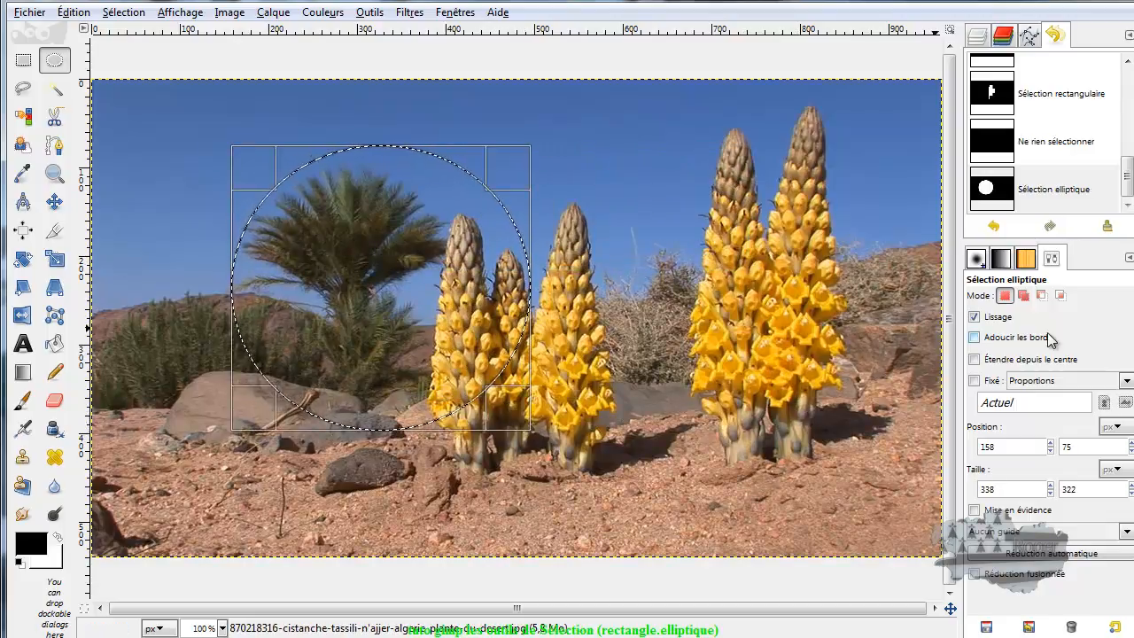
pyautogui.click(1024, 296)
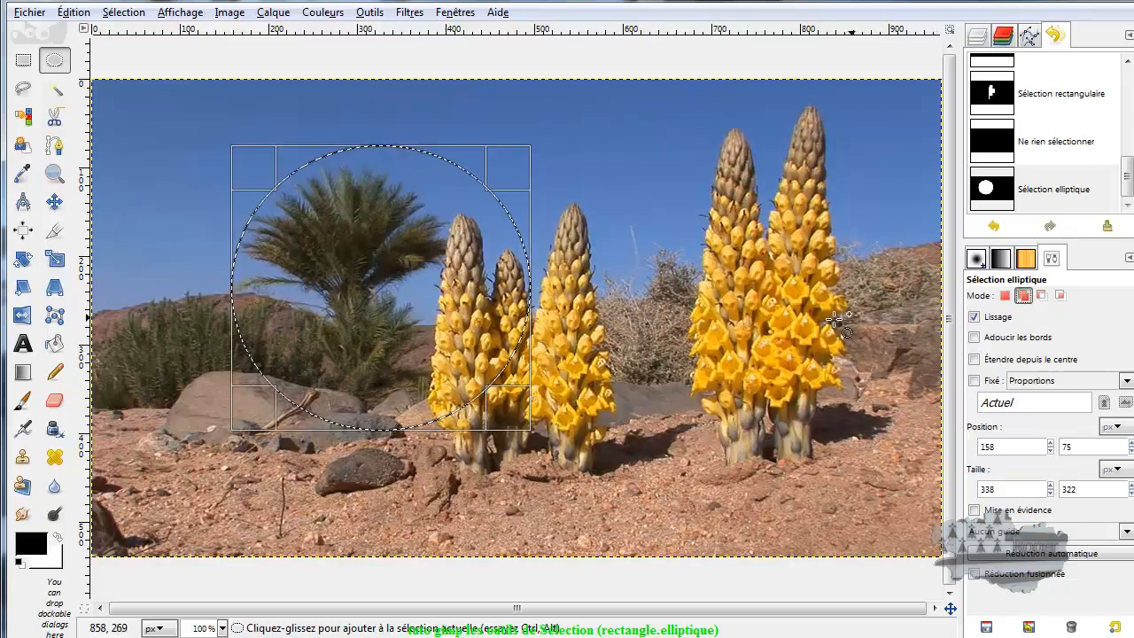
pyautogui.moveTo(623, 186)
pyautogui.mouseDown()
pyautogui.moveTo(458, 401)
pyautogui.moveTo(395, 421)
pyautogui.mouseUp()
# Step: Subtract a flat ellipse of about 186 × 66 px from the selection's edge above the palm
pyautogui.click(1042, 295)
pyautogui.moveTo(207, 166); pyautogui.dragTo(372, 225)
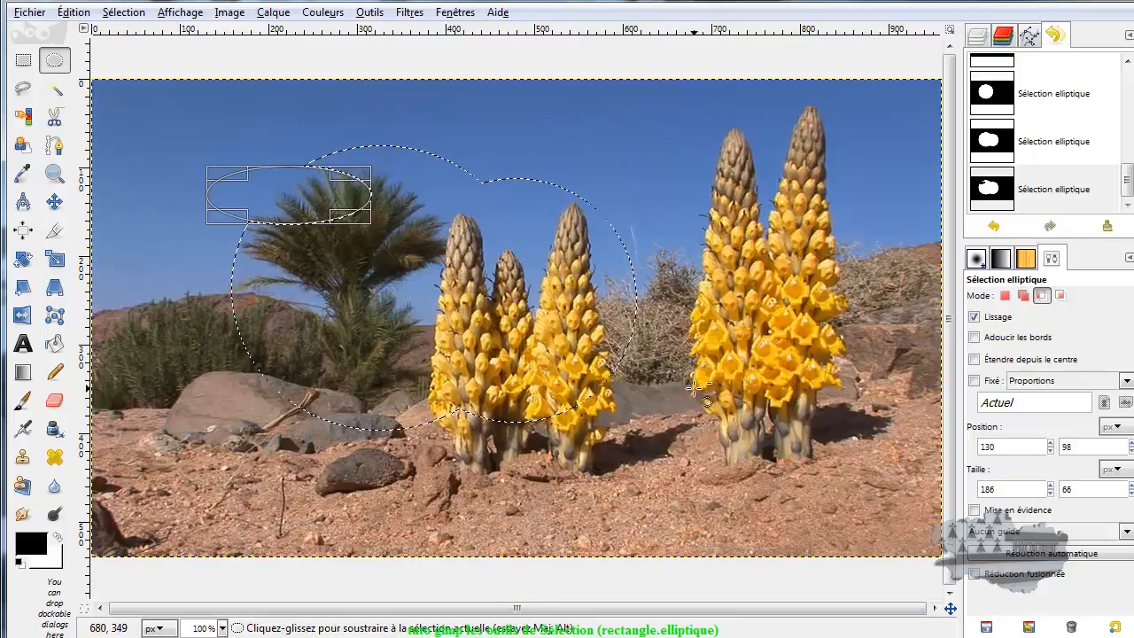
# Step: Intersect the selection with an ellipse of about 516 × 175 px above the palm and middle plants, and clear the whole selection
pyautogui.click(1061, 298)
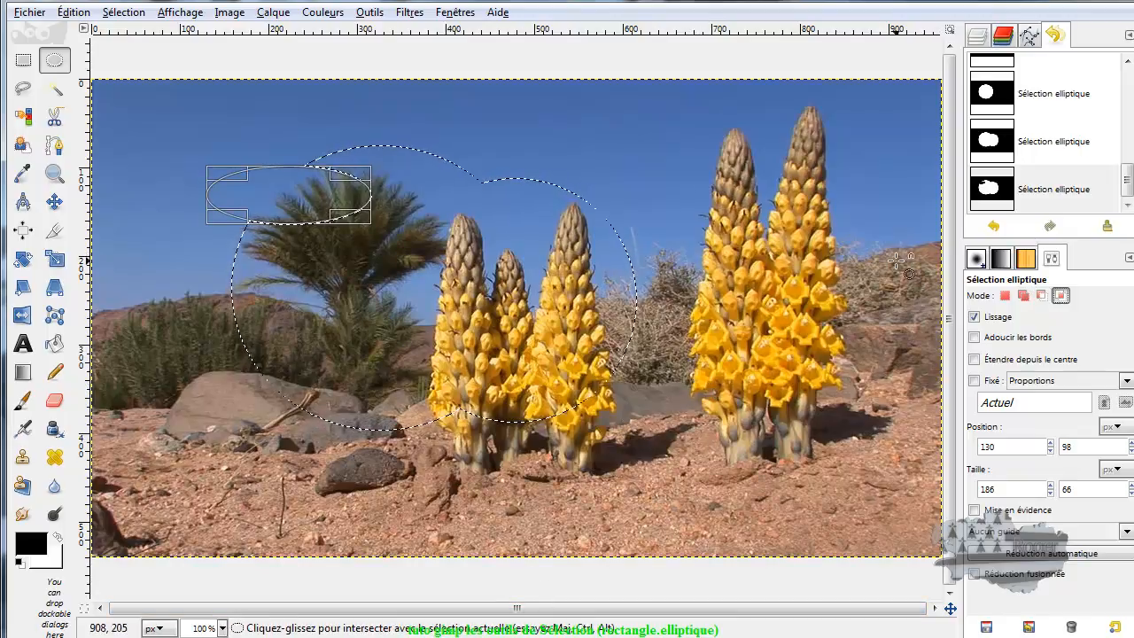
pyautogui.moveTo(644, 111); pyautogui.dragTo(184, 265)
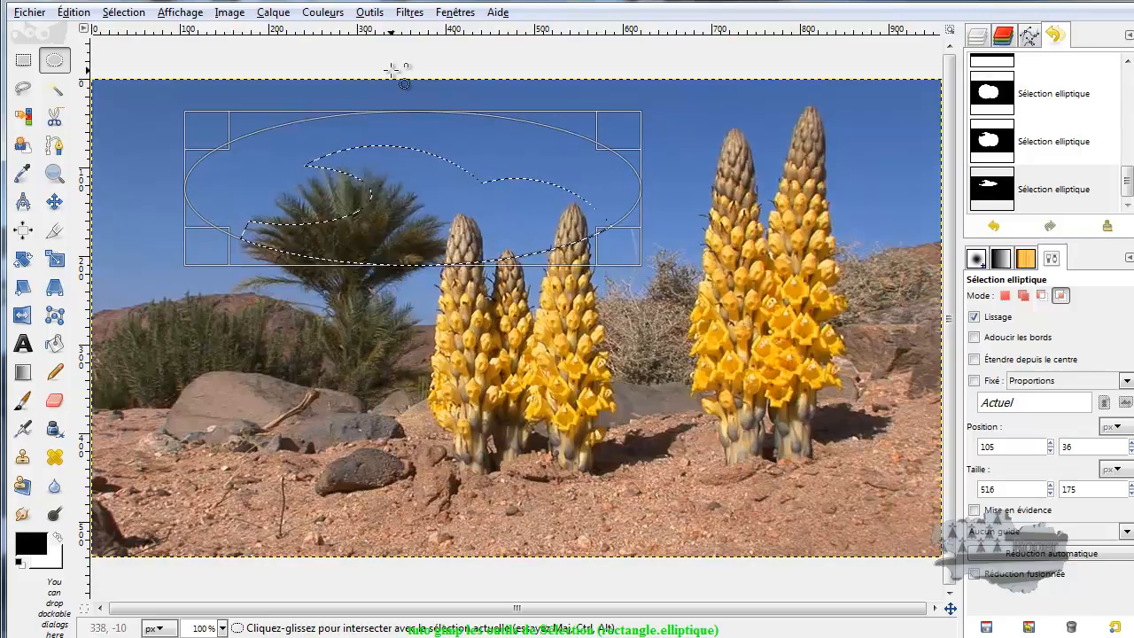
pyautogui.click(125, 16)
pyautogui.click(142, 56)
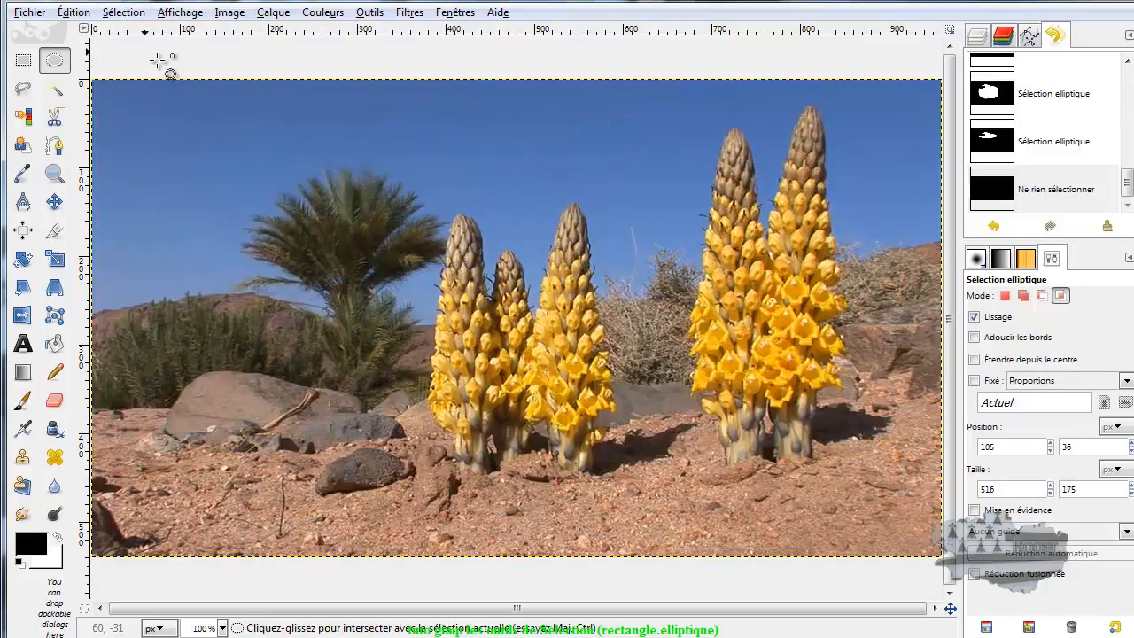
# Step: Try to select a rectangle of about 150 × 187 px over the palm in intersect mode with the rectangular selection tool
pyautogui.click(23, 60)
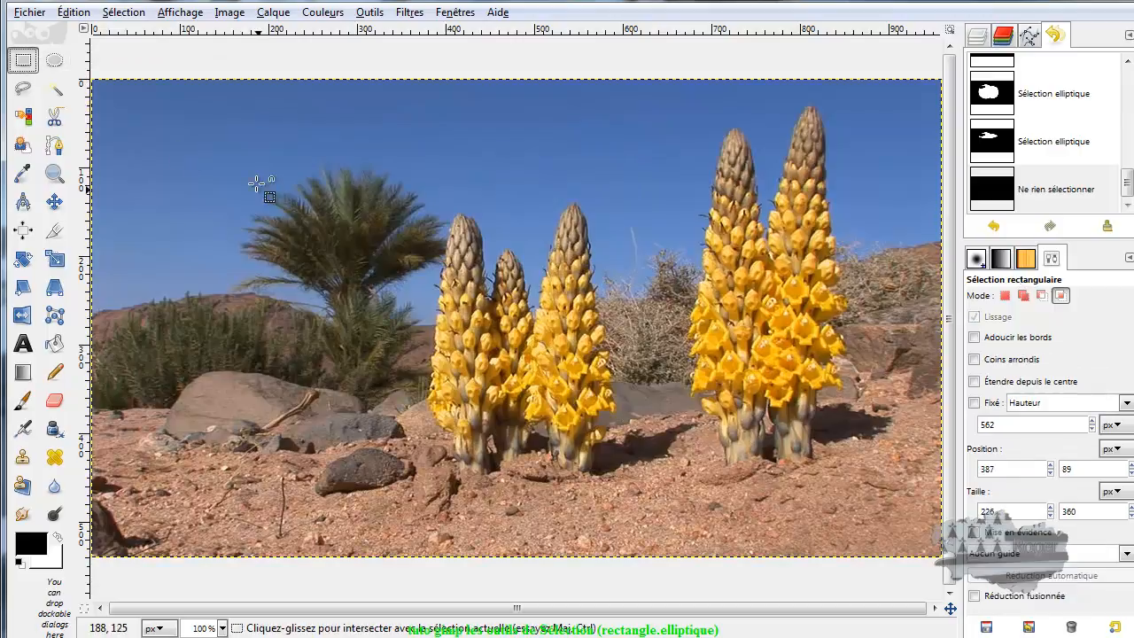
pyautogui.moveTo(245, 125); pyautogui.dragTo(375, 289)
pyautogui.press('shift')
pyautogui.press('ctrl')
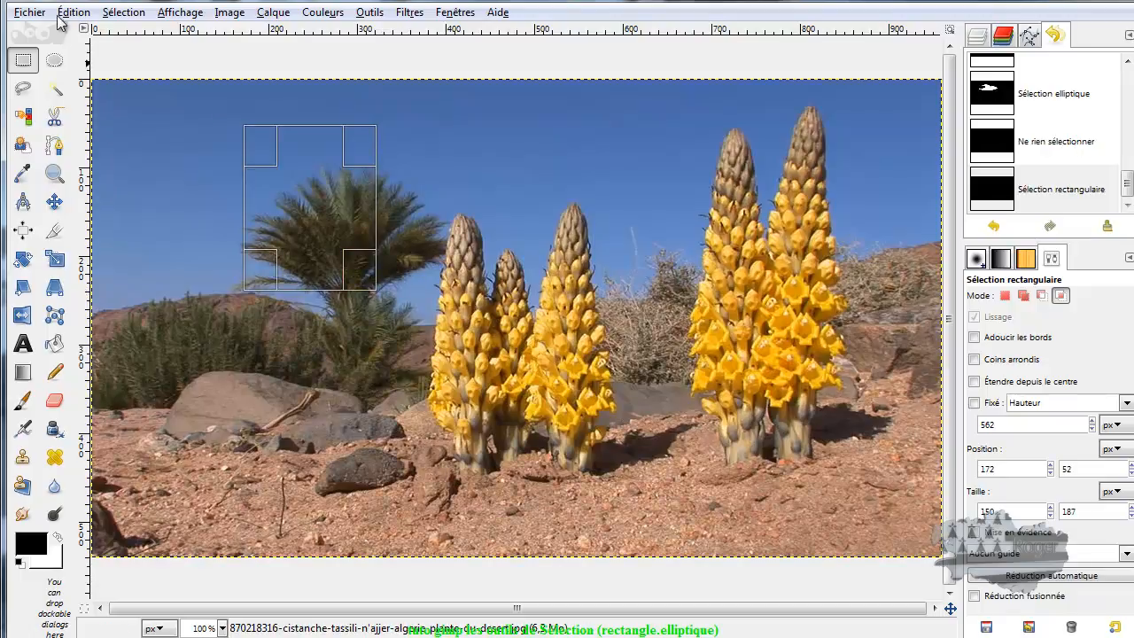
pyautogui.click(121, 12)
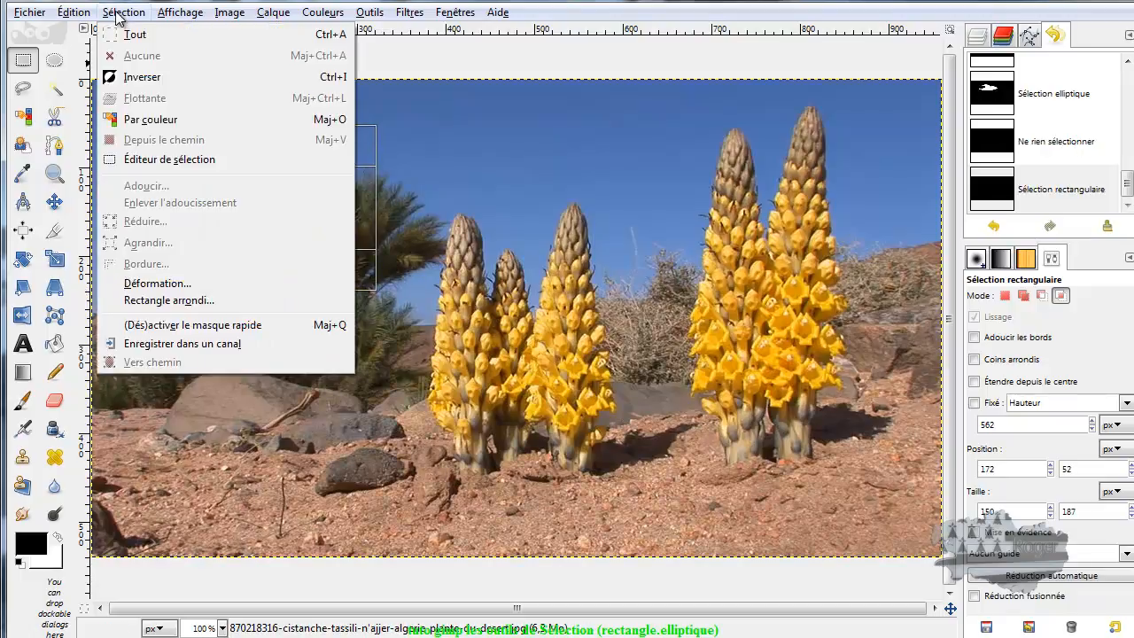
pyautogui.click(430, 74)
pyautogui.click(356, 206)
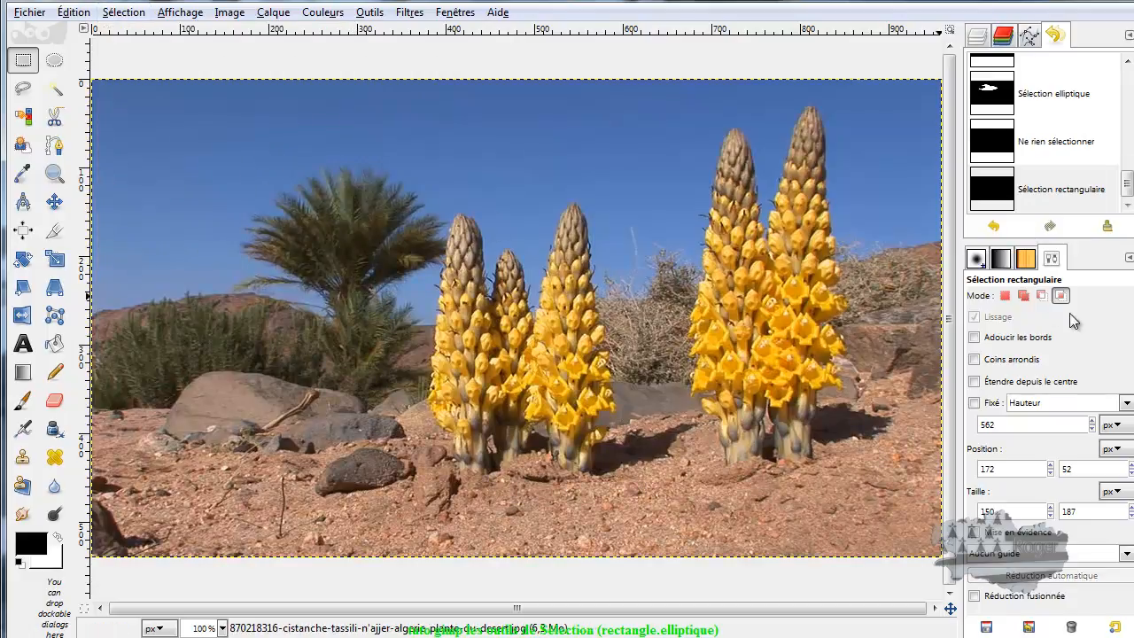
# Step: Set the rectangular selection to replace mode and select a rectangle of about 102 × 110 px over the palm's fronds
pyautogui.click(1005, 296)
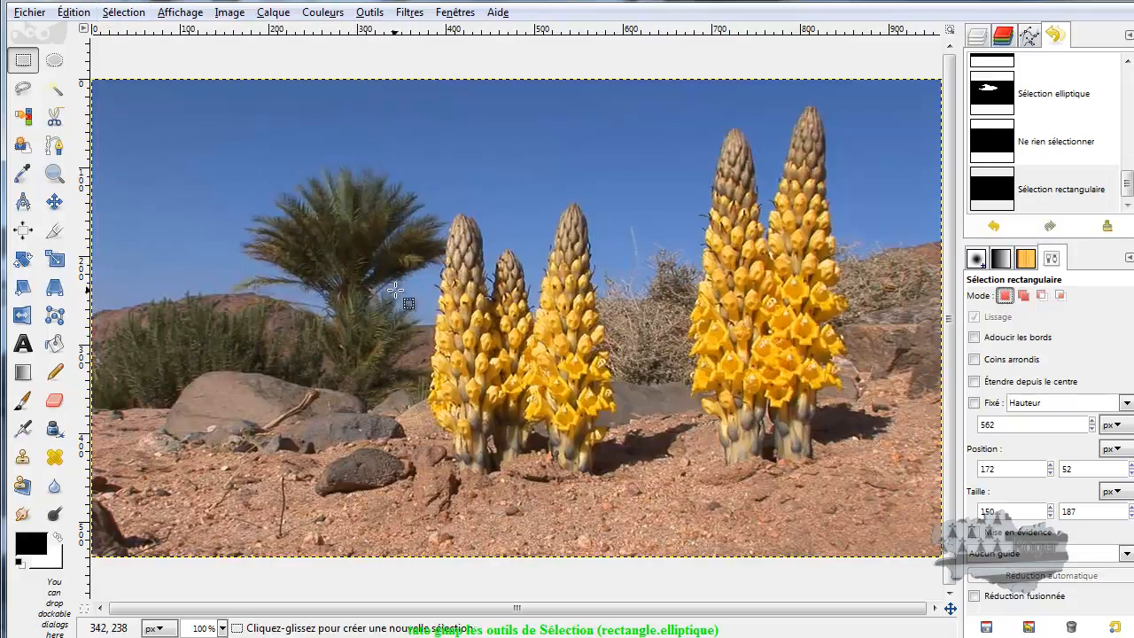
pyautogui.moveTo(259, 205); pyautogui.dragTo(410, 307)
pyautogui.press('shift')
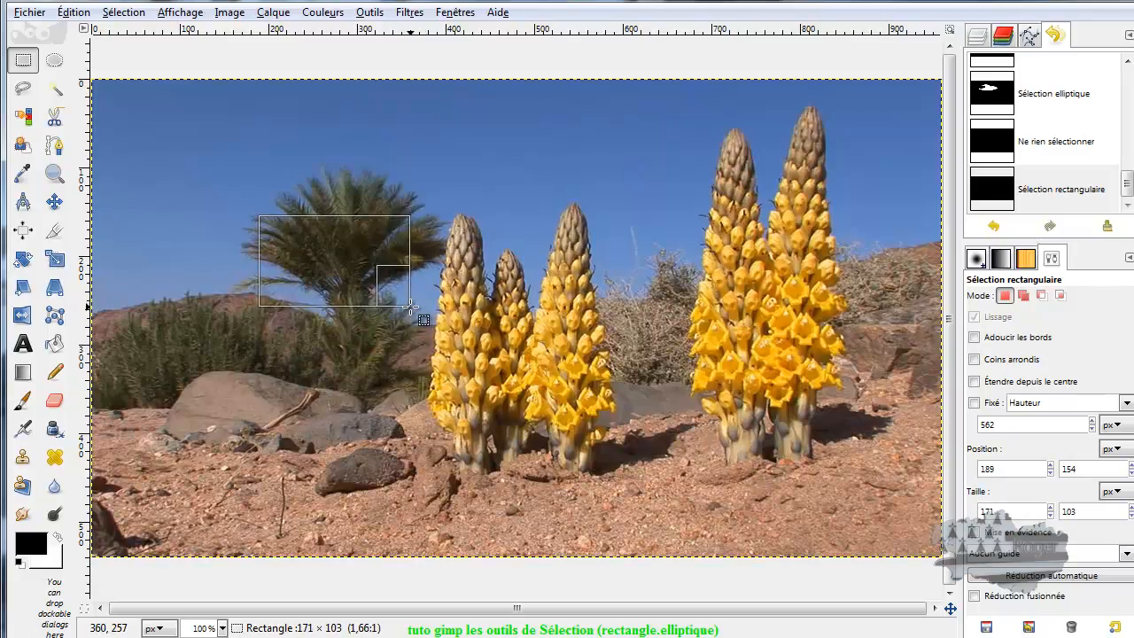
pyautogui.moveTo(410, 306); pyautogui.dragTo(351, 312)
pyautogui.press('ctrl')
pyautogui.press('shift')
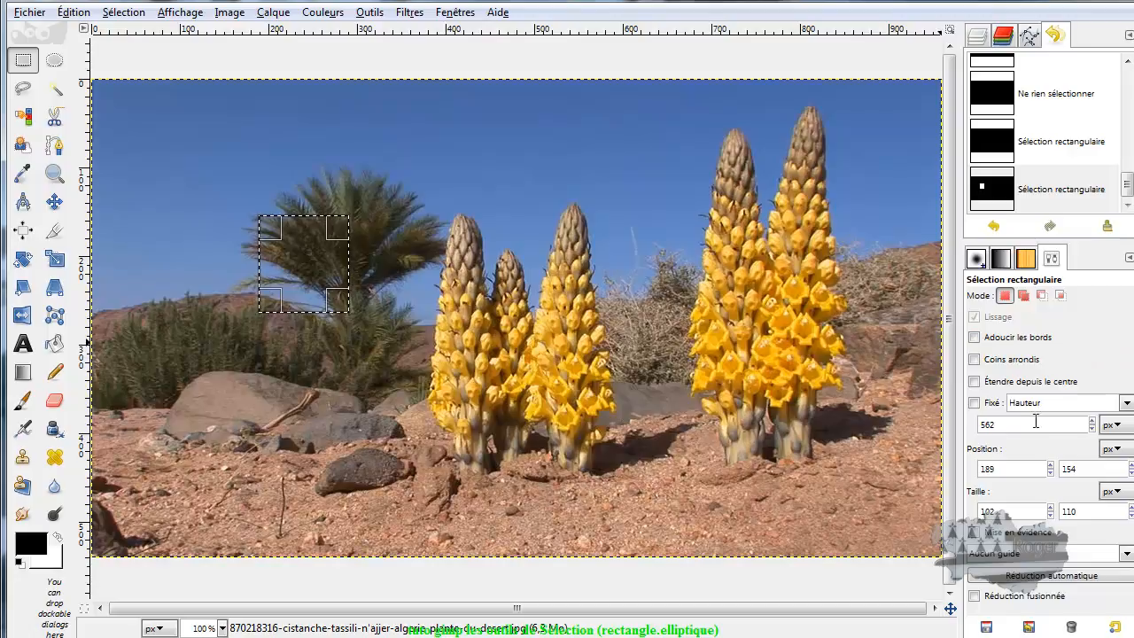
# Step: Try a fixed-height strip of about 12 × 562 px beside the middle plants, release the fixed height and undo the strip
pyautogui.click(974, 403)
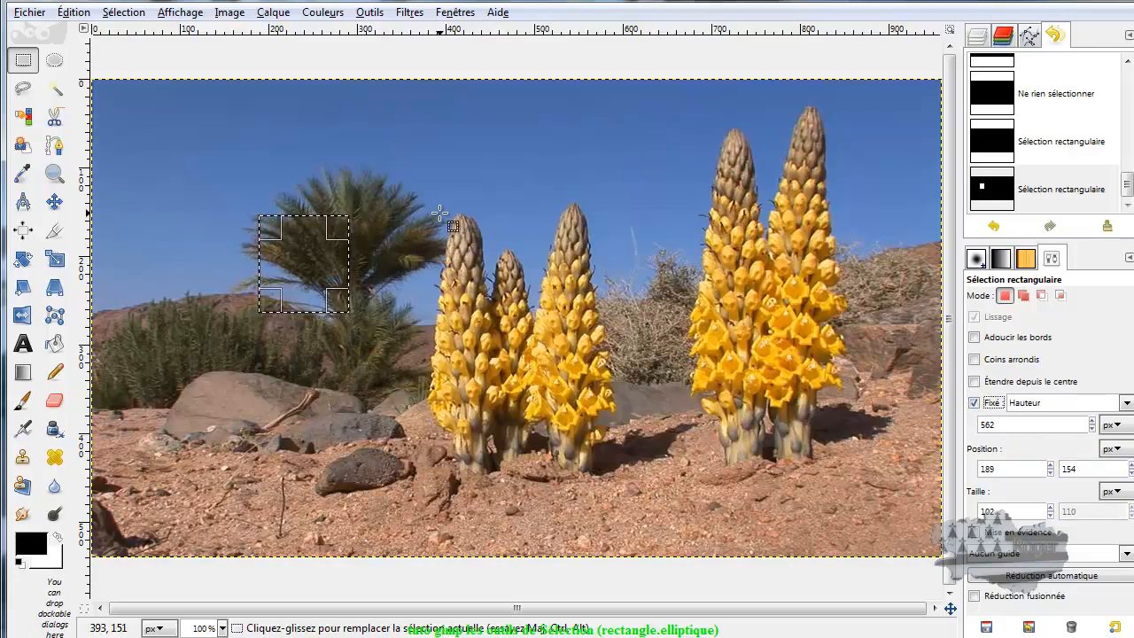
pyautogui.moveTo(440, 213); pyautogui.dragTo(450, 249)
pyautogui.click(974, 404)
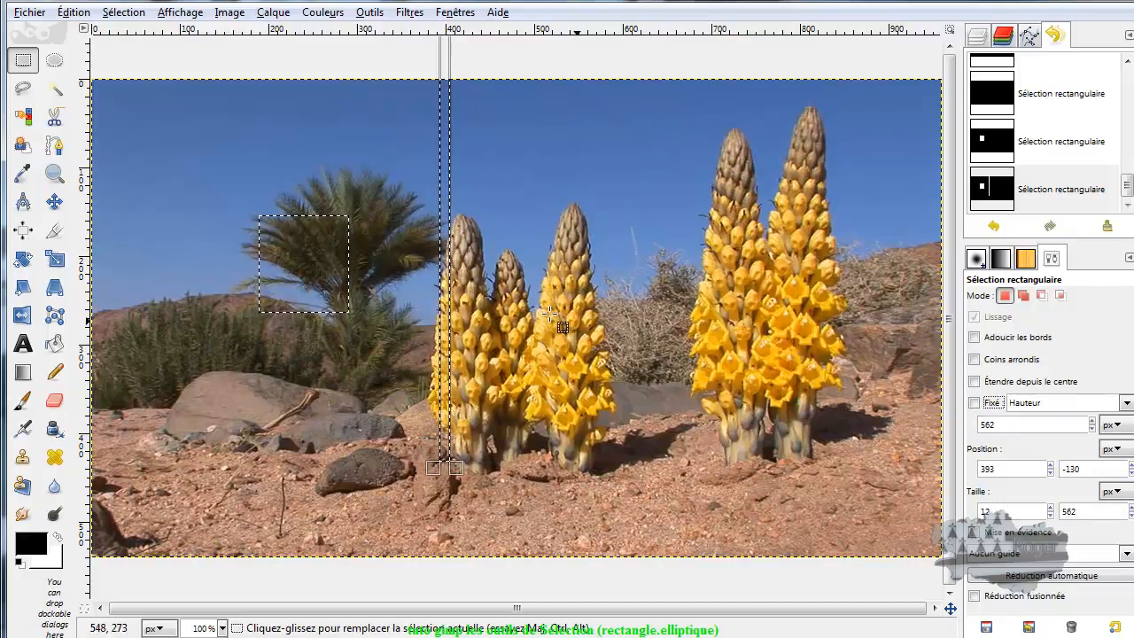
pyautogui.click(76, 12)
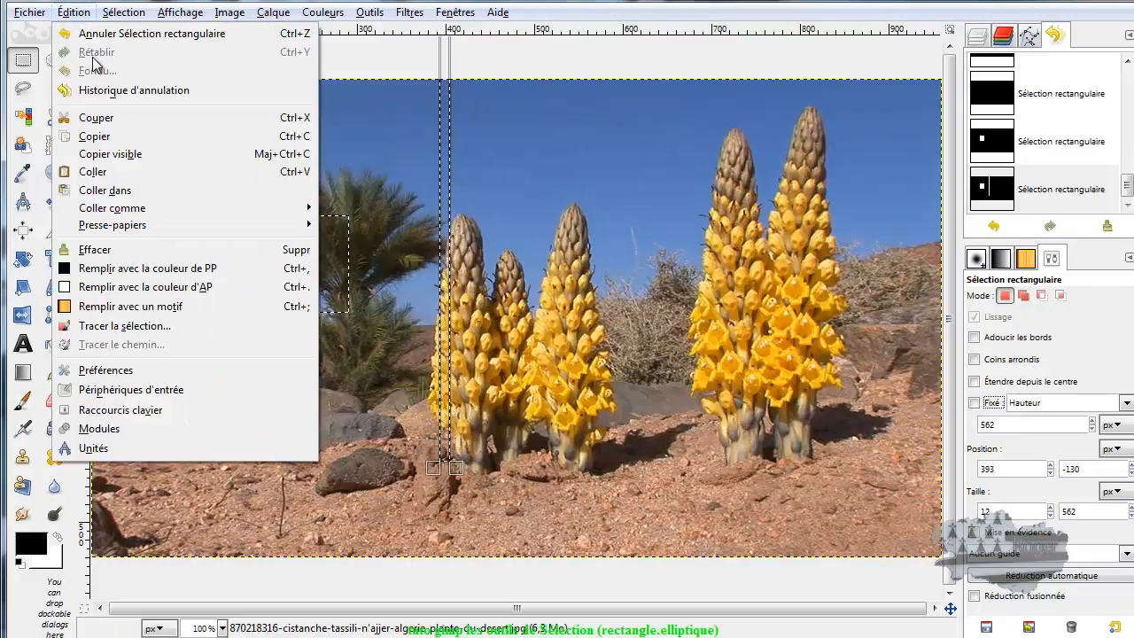
pyautogui.click(92, 33)
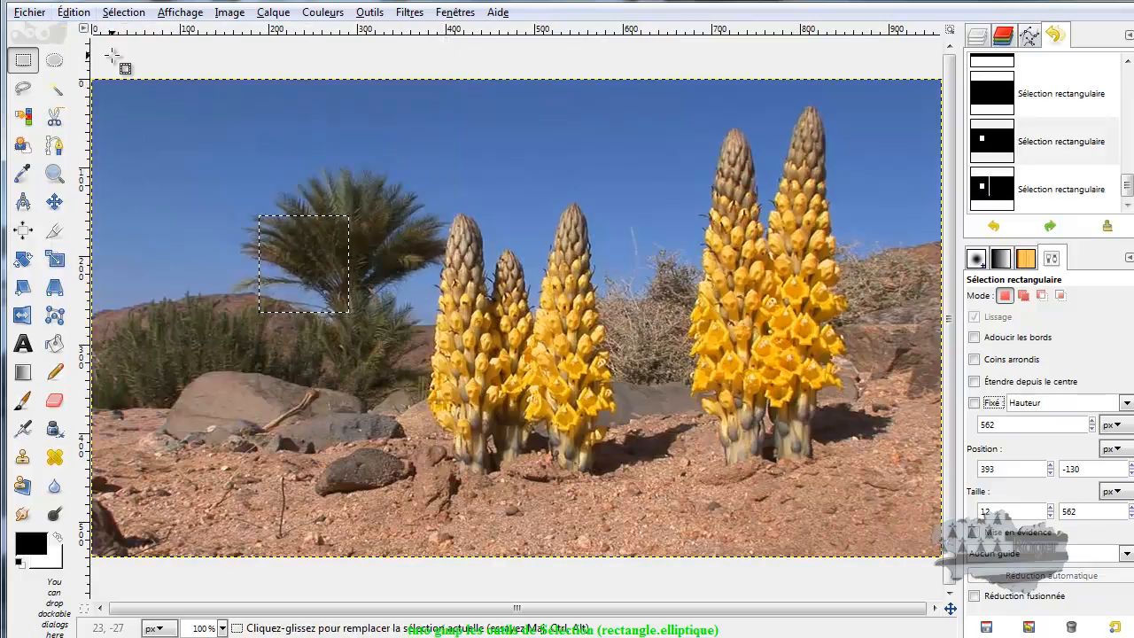
# Step: Clear the whole selection and draw a square selection of about 109 × 109 px over the sky and the palm's edge
pyautogui.click(124, 13)
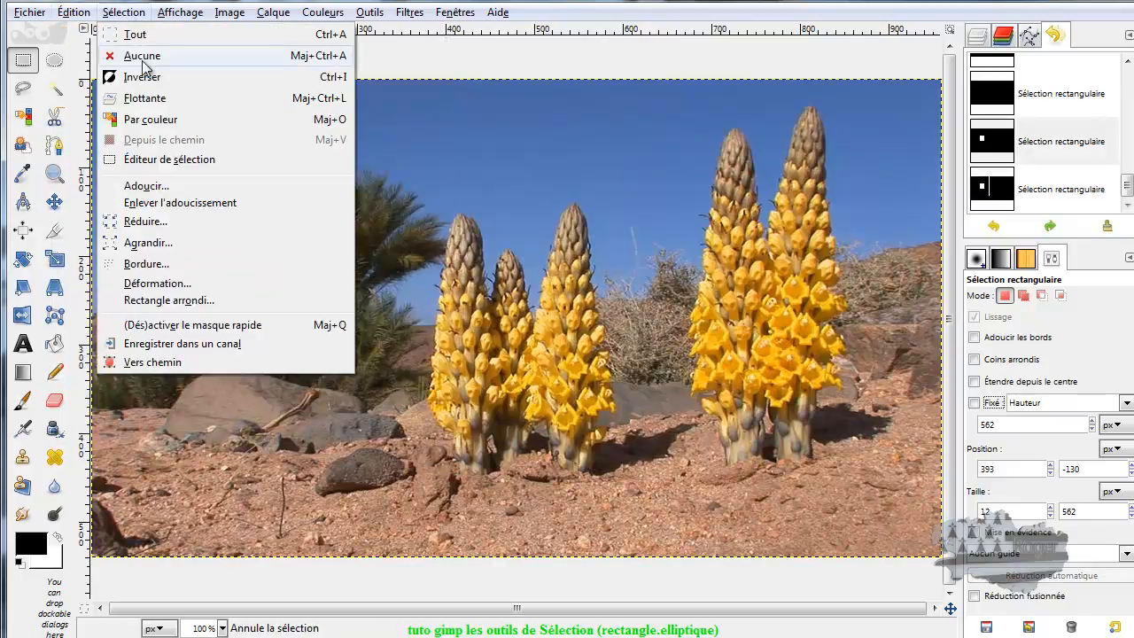
pyautogui.click(144, 53)
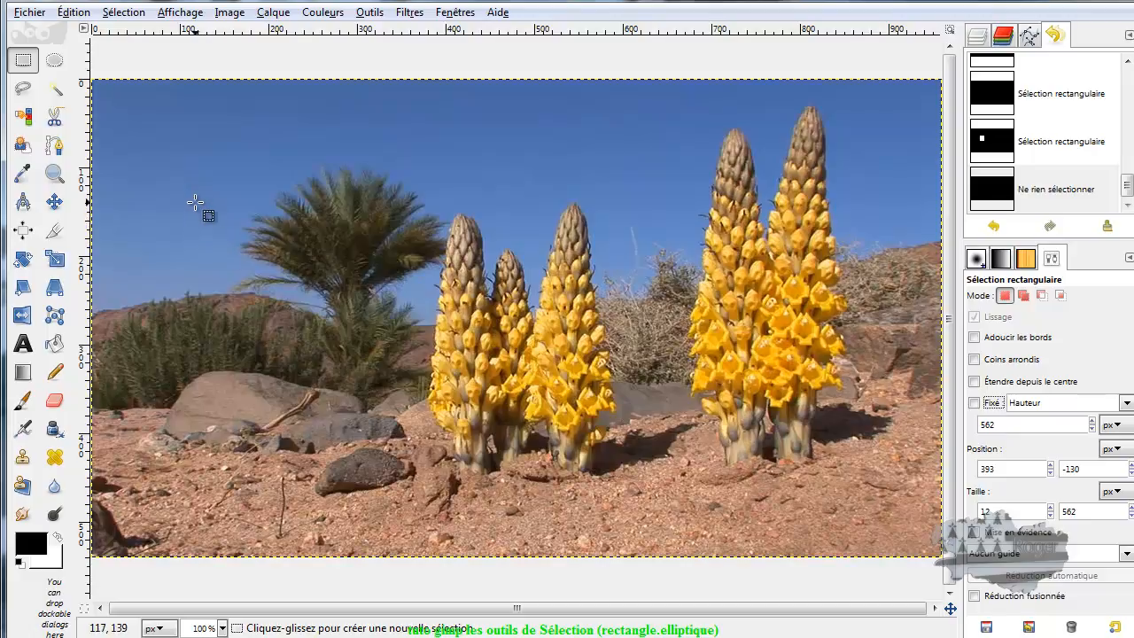
pyautogui.press('shift')
pyautogui.moveTo(187, 170); pyautogui.dragTo(188, 178)
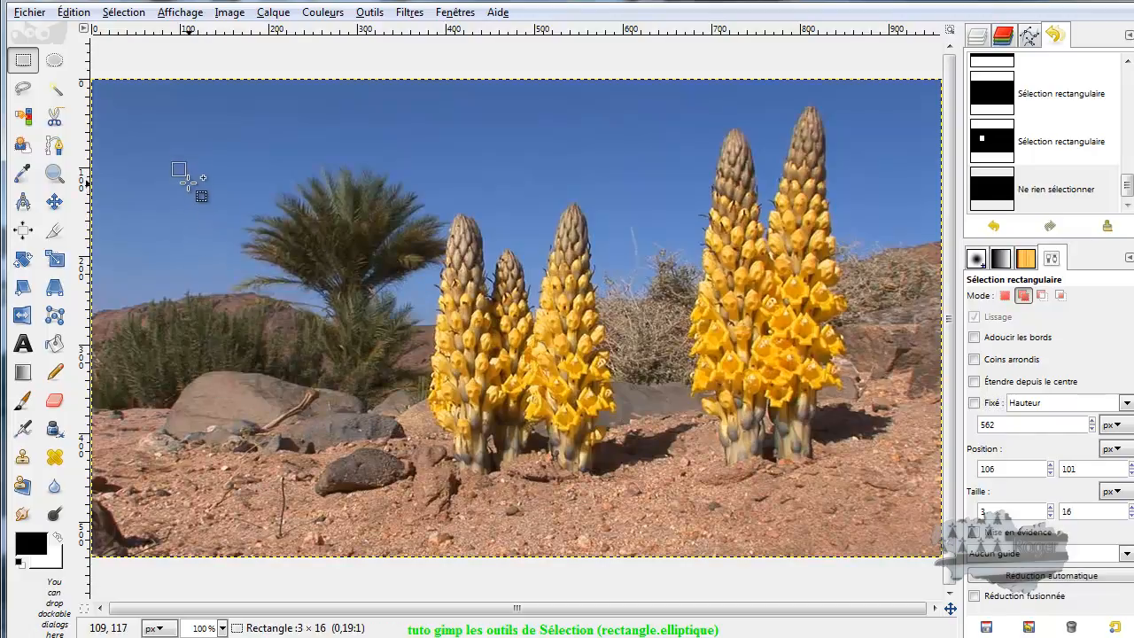
pyautogui.press('shift')
pyautogui.moveTo(241, 205); pyautogui.dragTo(270, 221)
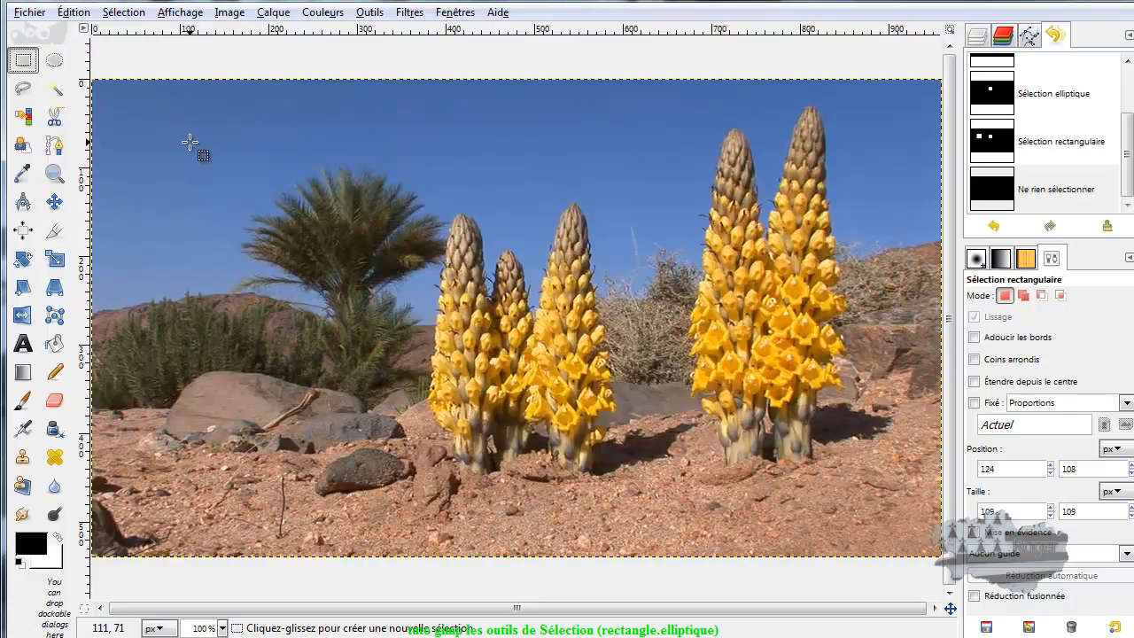
# Step: Select a square of about 165 × 165 px beside the palm and add a rectangle of about 163 × 194 px over the middle plants
pyautogui.moveTo(190, 142); pyautogui.dragTo(336, 288)
pyautogui.press('shift')
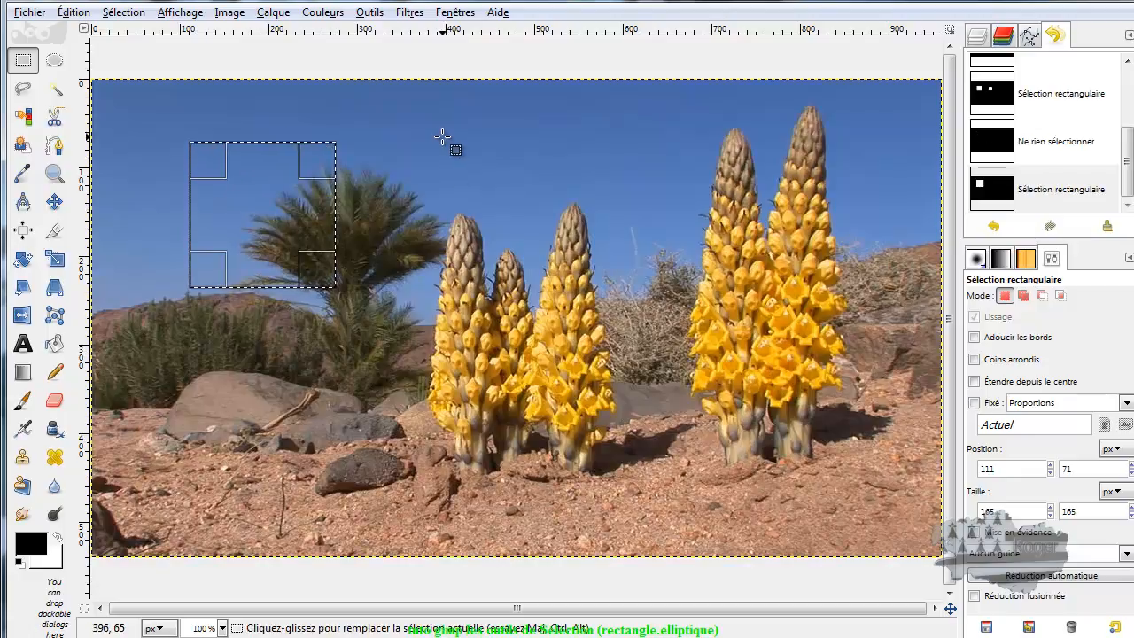
pyautogui.moveTo(442, 138); pyautogui.dragTo(588, 310)
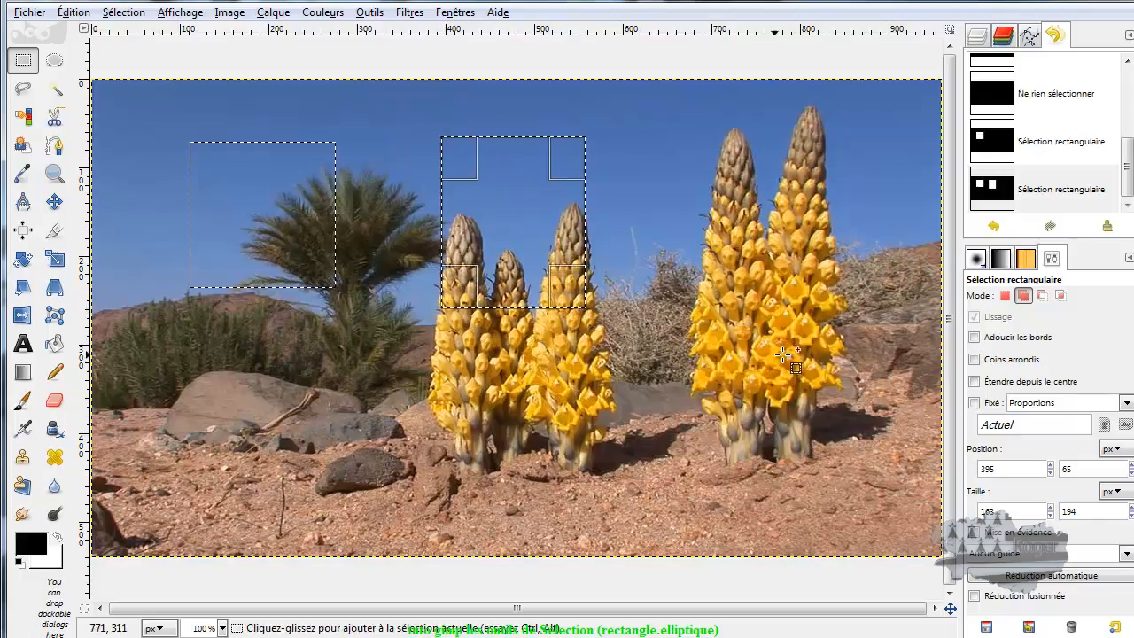
# Step: Replace the selection with a rectangle of about 222 × 264 px over the two tall plants
pyautogui.click(1005, 295)
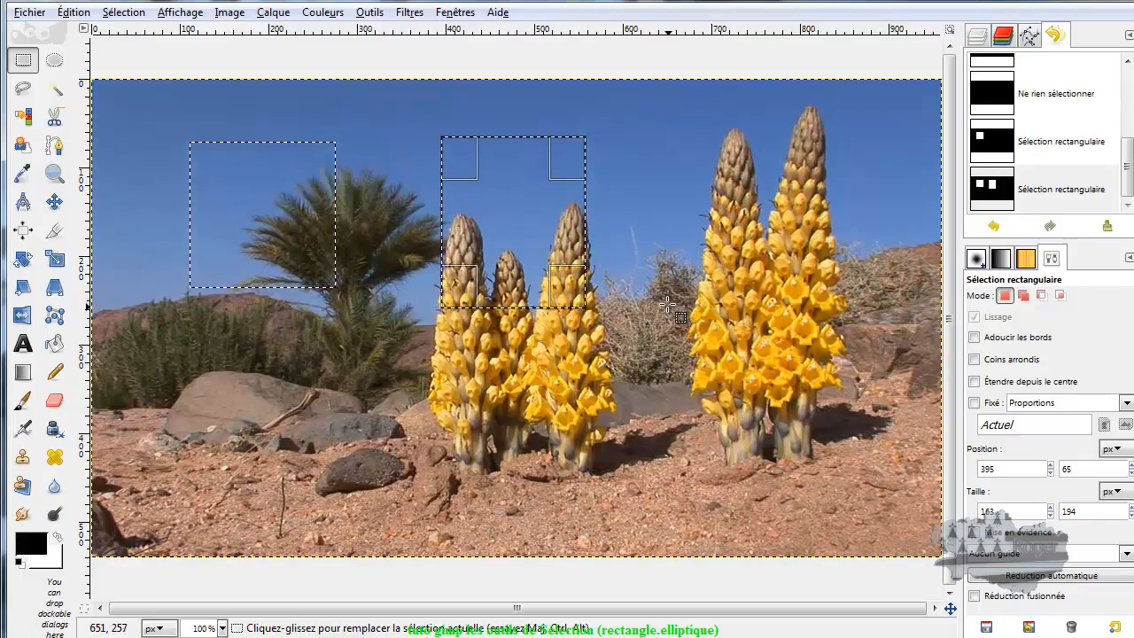
pyautogui.moveTo(638, 144); pyautogui.dragTo(833, 335)
pyautogui.press('shift')
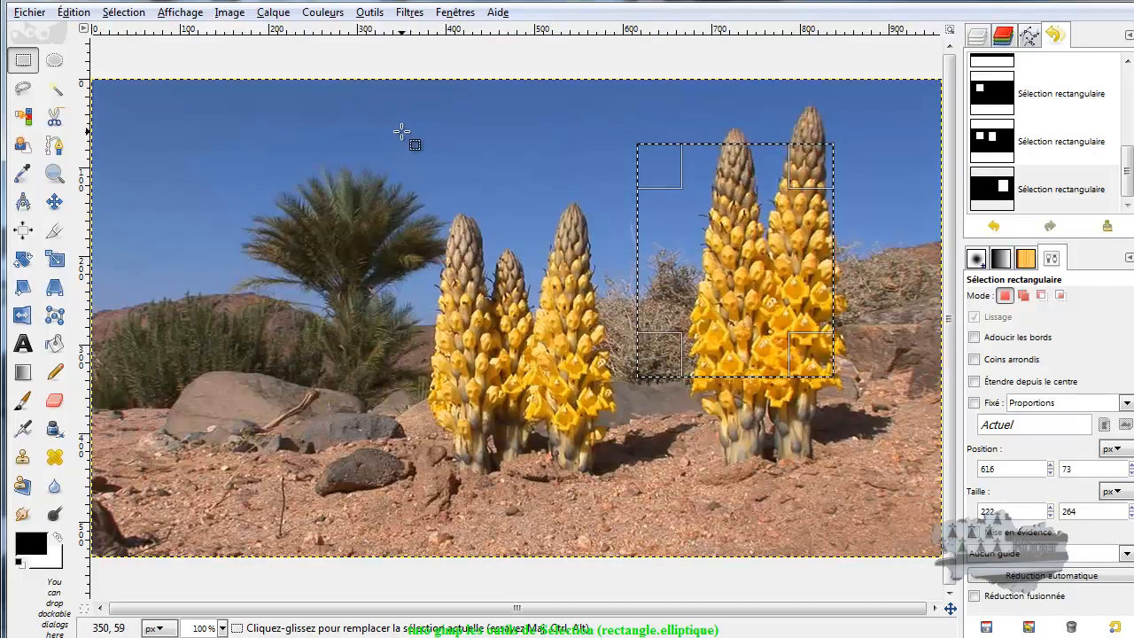
# Step: Replace the selection with a perfect circle of about 422 × 422 px around the palm and middle plants
pyautogui.click(55, 61)
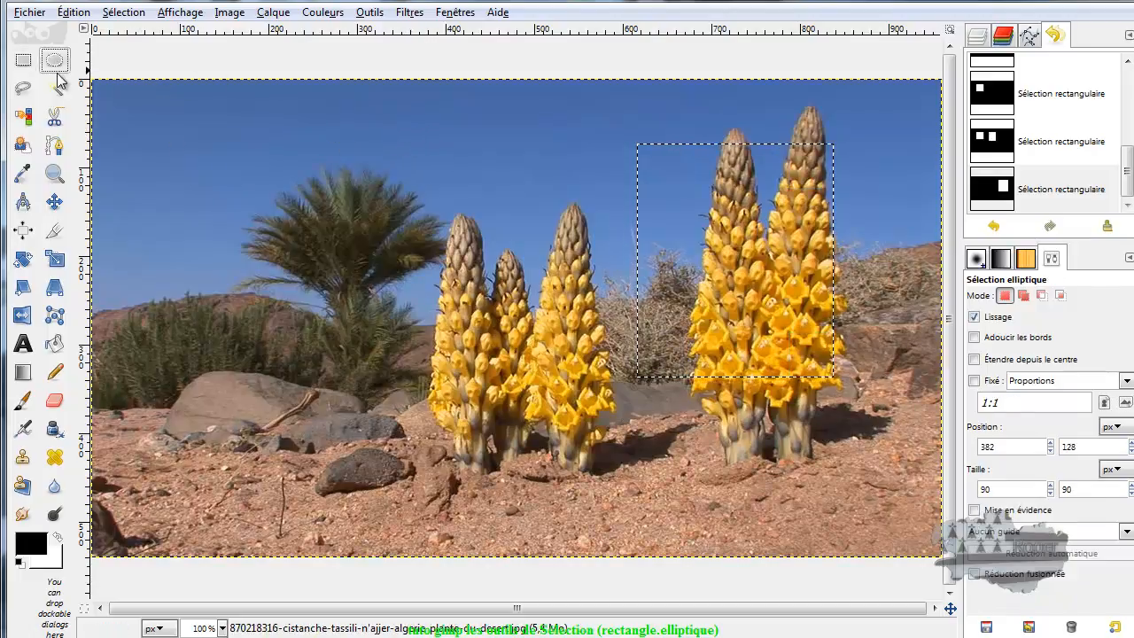
pyautogui.moveTo(199, 159); pyautogui.dragTo(572, 302)
pyautogui.press('shift')
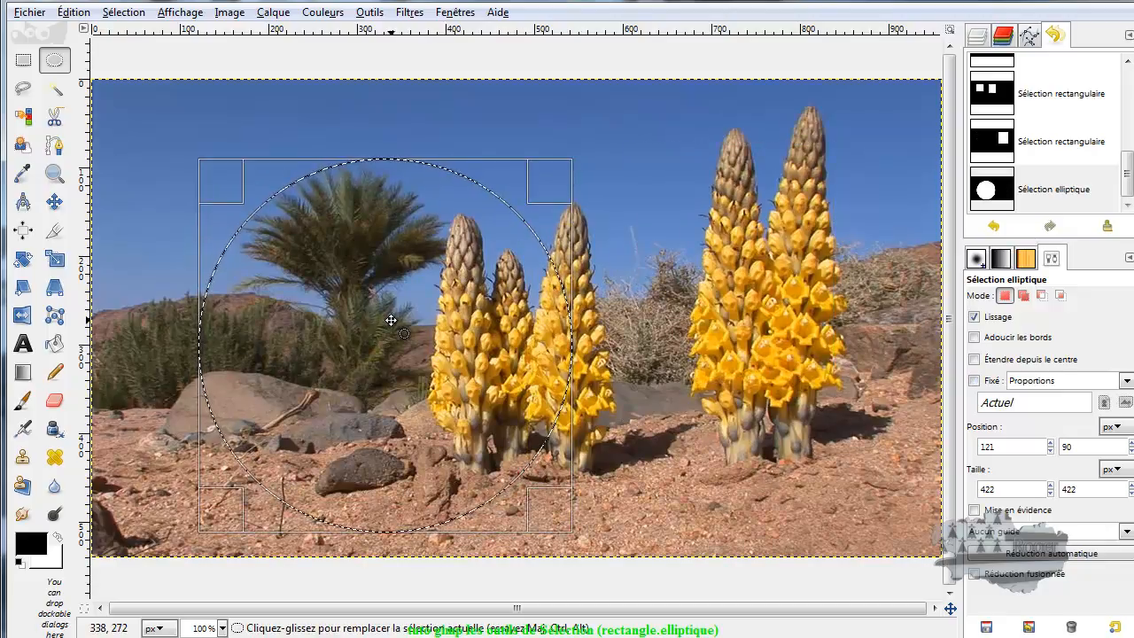
# Step: Move the circular selection over the middle plants and narrow it from both sides to about 318 × 422 px
pyautogui.moveTo(389, 326); pyautogui.dragTo(508, 320)
pyautogui.moveTo(681, 331); pyautogui.dragTo(642, 333)
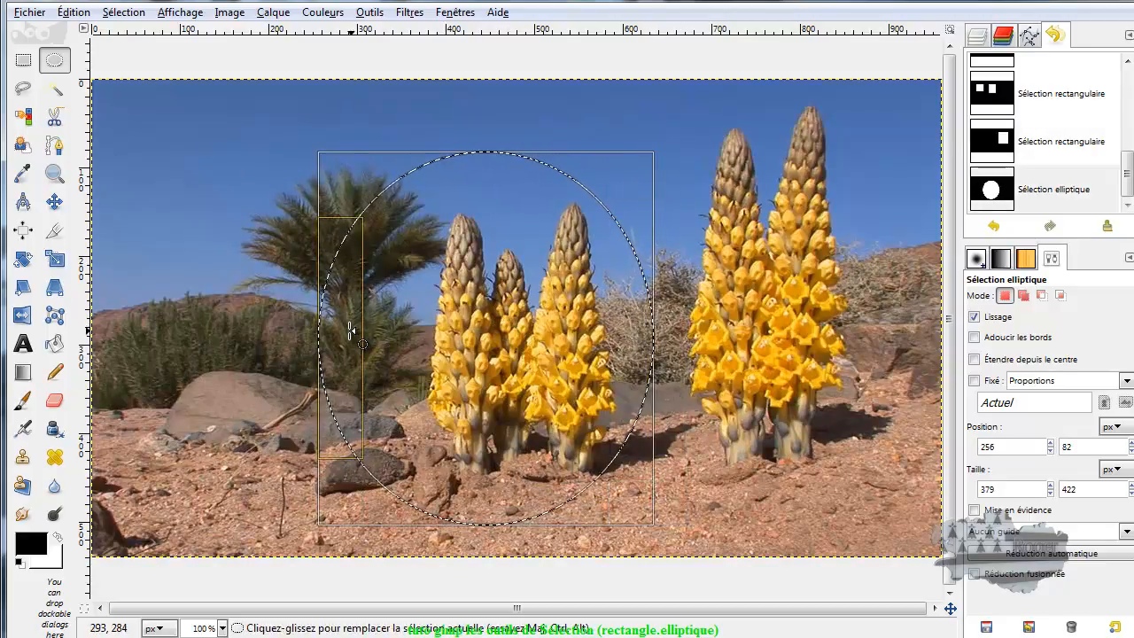
pyautogui.moveTo(346, 333); pyautogui.dragTo(399, 330)
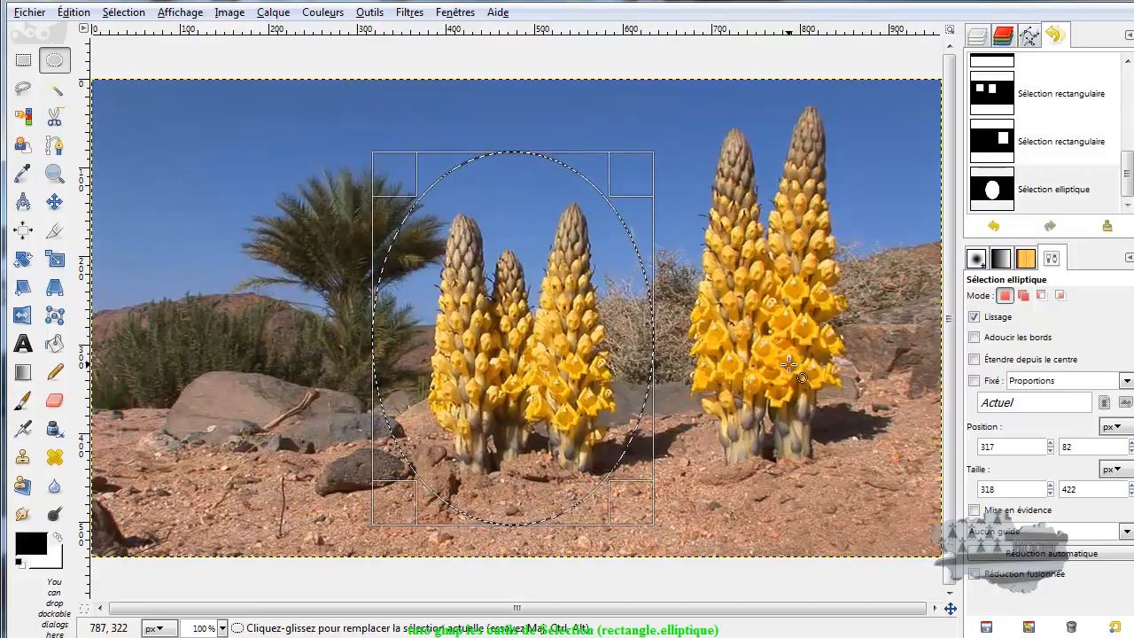
# Step: Add a rectangle of about 228 × 455 px around the two tall plants and turn on its highlighting
pyautogui.click(23, 60)
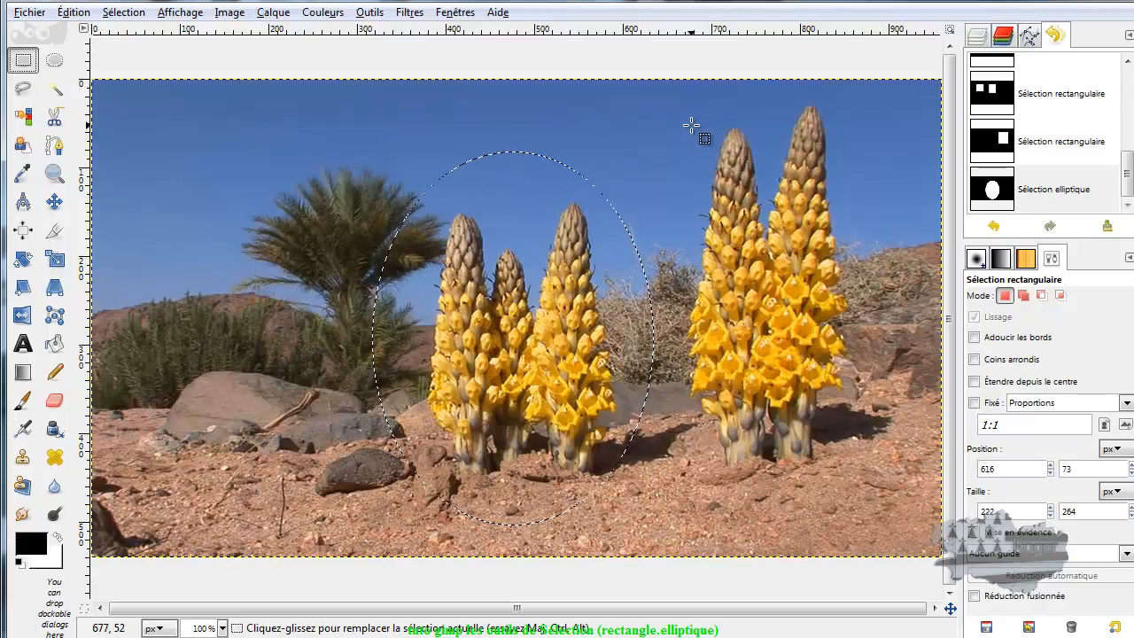
pyautogui.click(1023, 296)
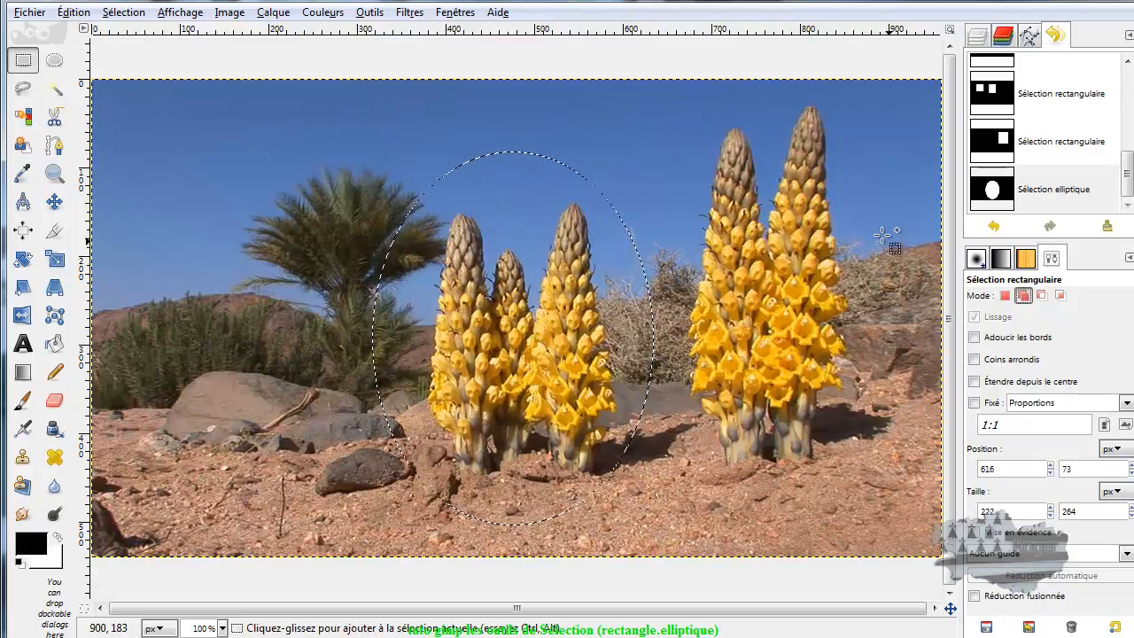
pyautogui.moveTo(672, 104); pyautogui.dragTo(873, 505)
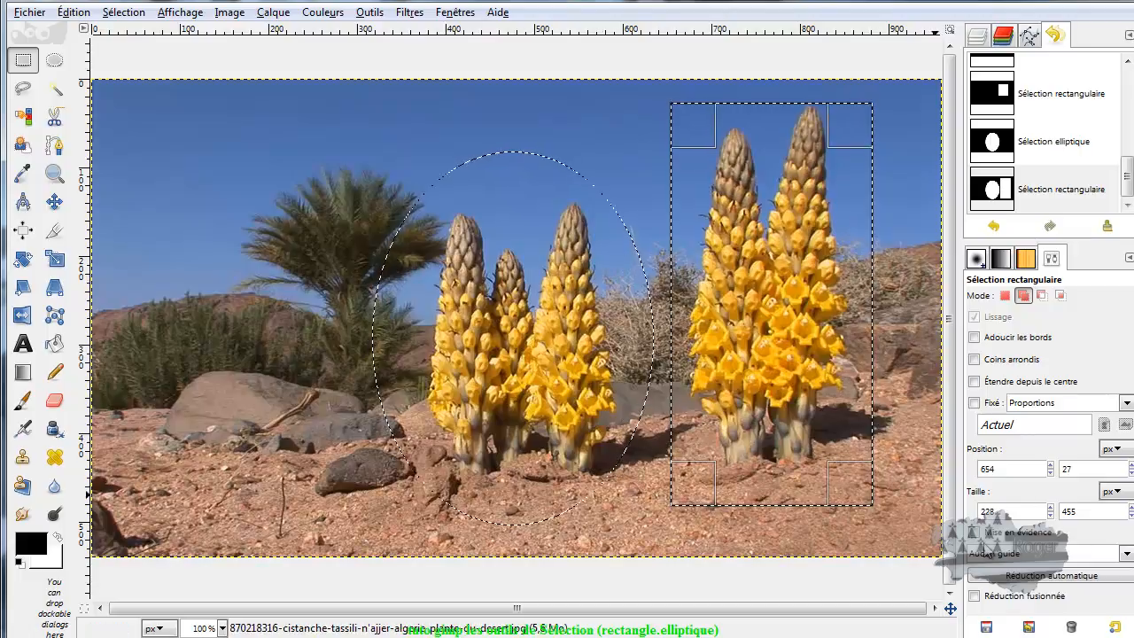
pyautogui.click(973, 532)
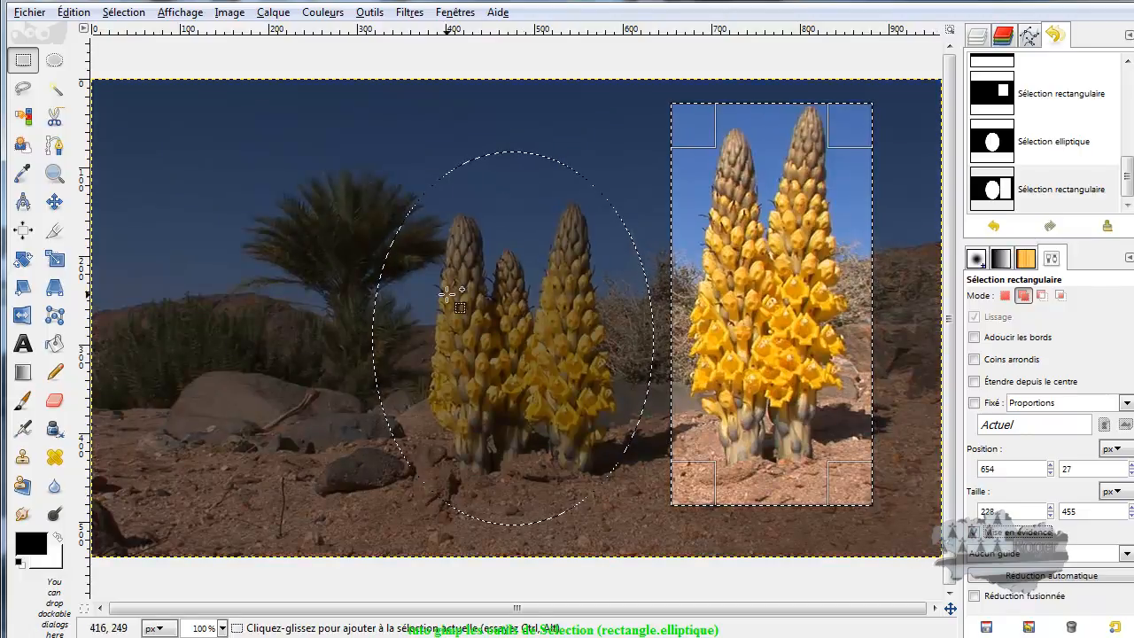
# Step: Turn on highlighting for the elliptical selection tool and select the photo's layer
pyautogui.click(52, 203)
pyautogui.click(490, 330)
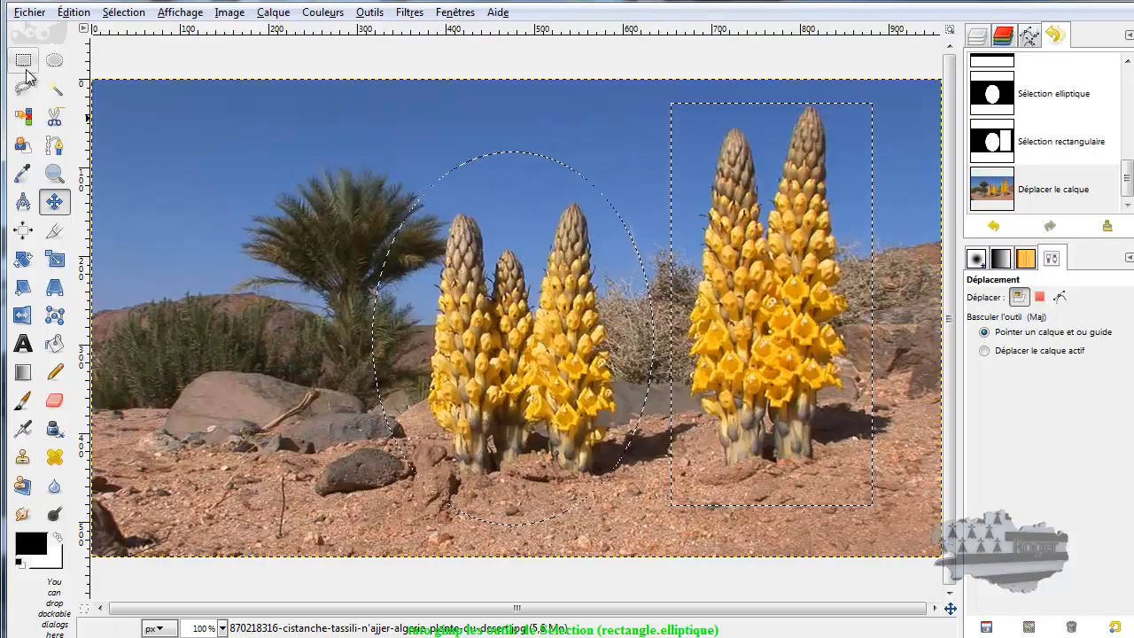
pyautogui.click(54, 61)
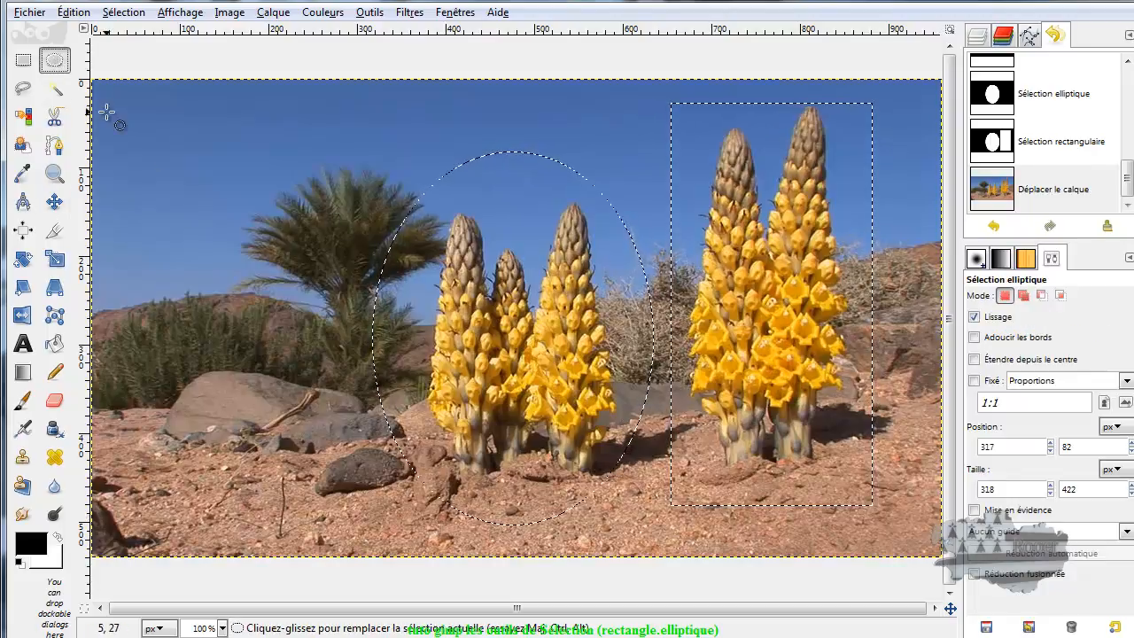
pyautogui.click(977, 512)
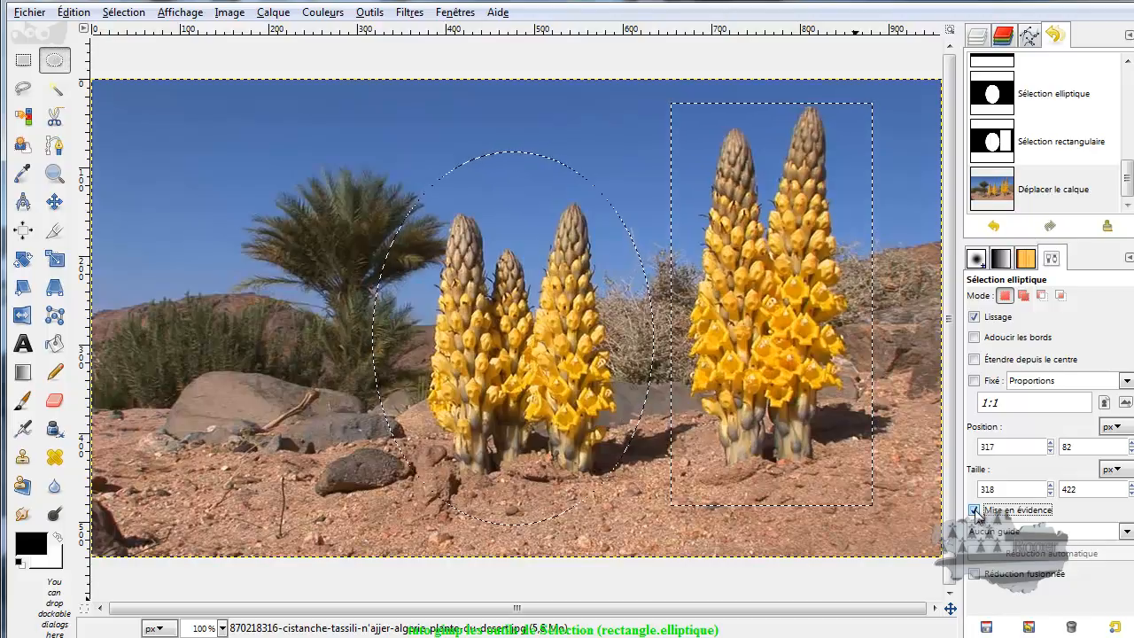
pyautogui.click(984, 35)
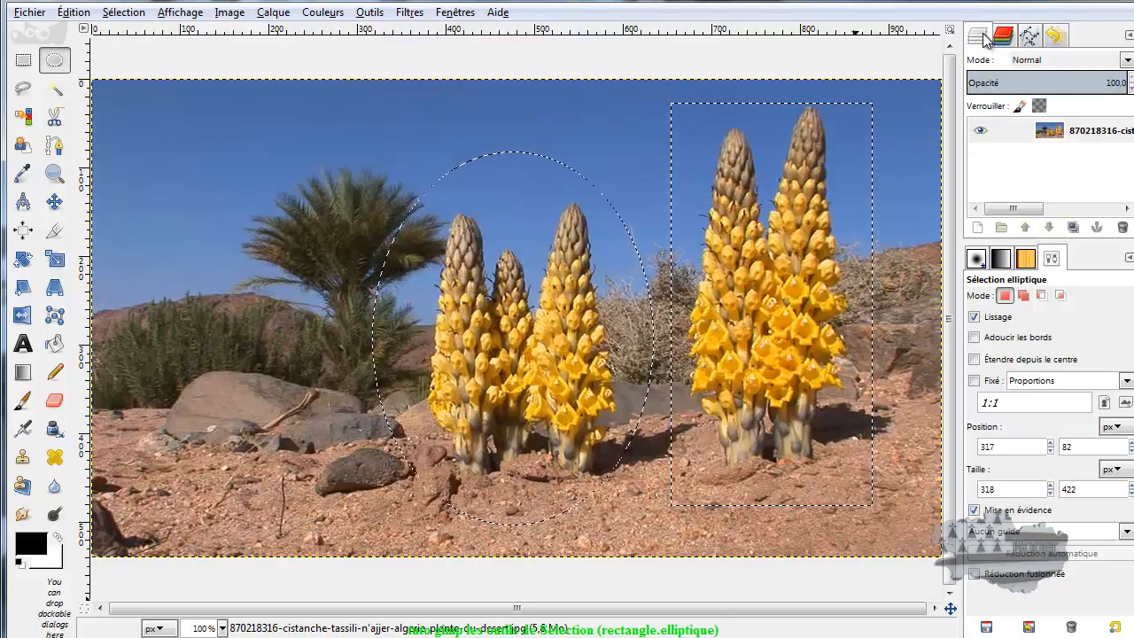
pyautogui.click(1067, 133)
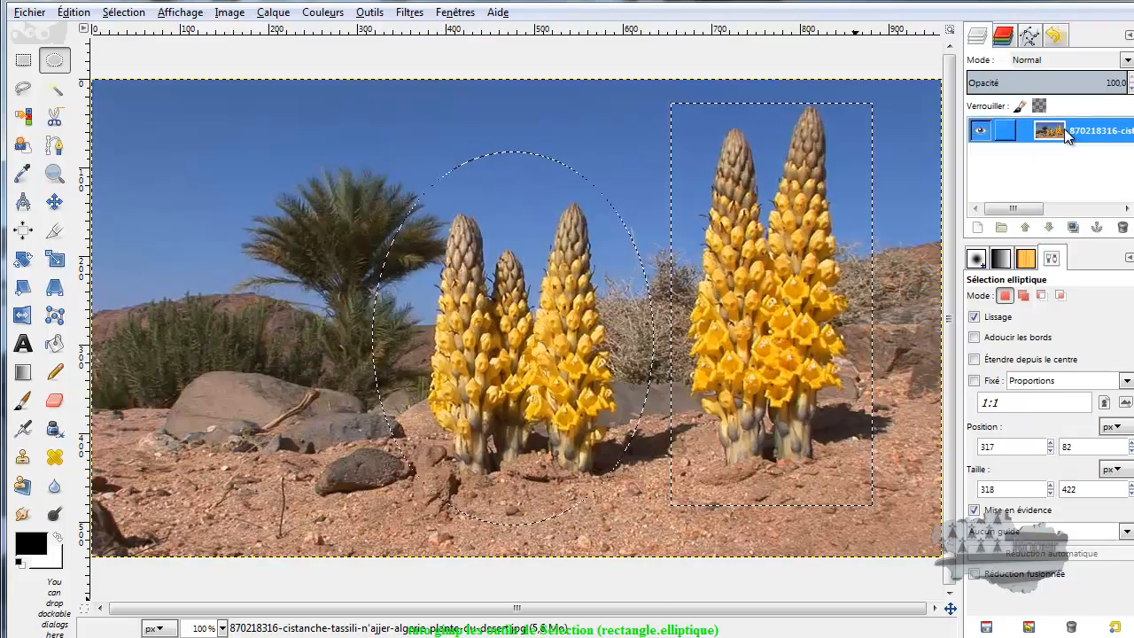
# Step: Turn off highlighting for the elliptical selection tool and compare the options of the Fuzzy Select and Select by Color tools
pyautogui.click(976, 512)
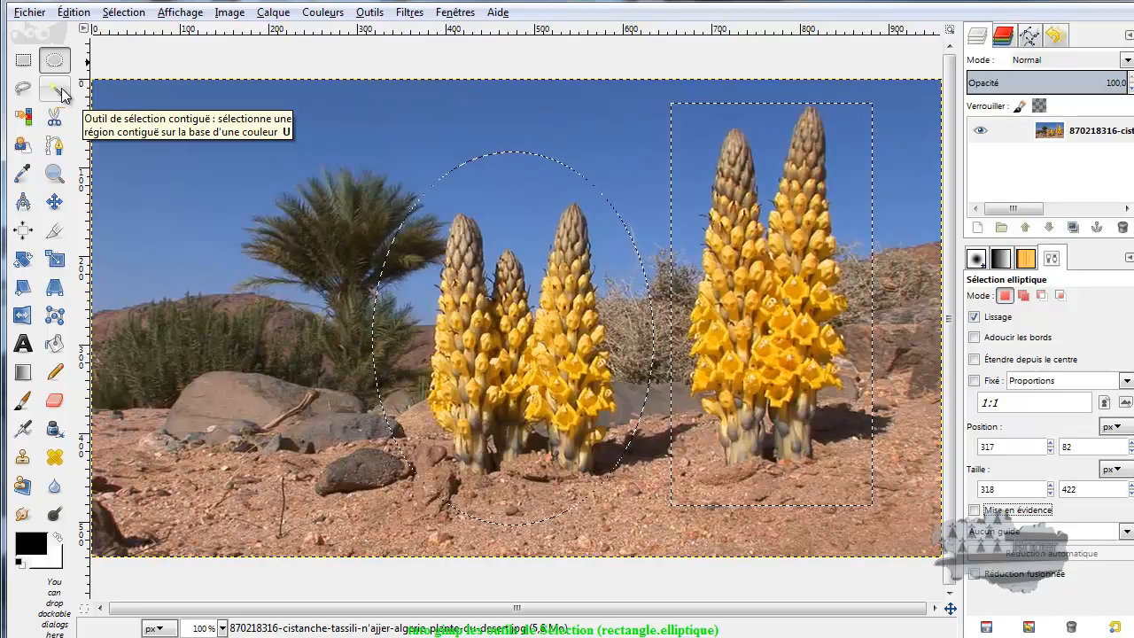
pyautogui.click(61, 92)
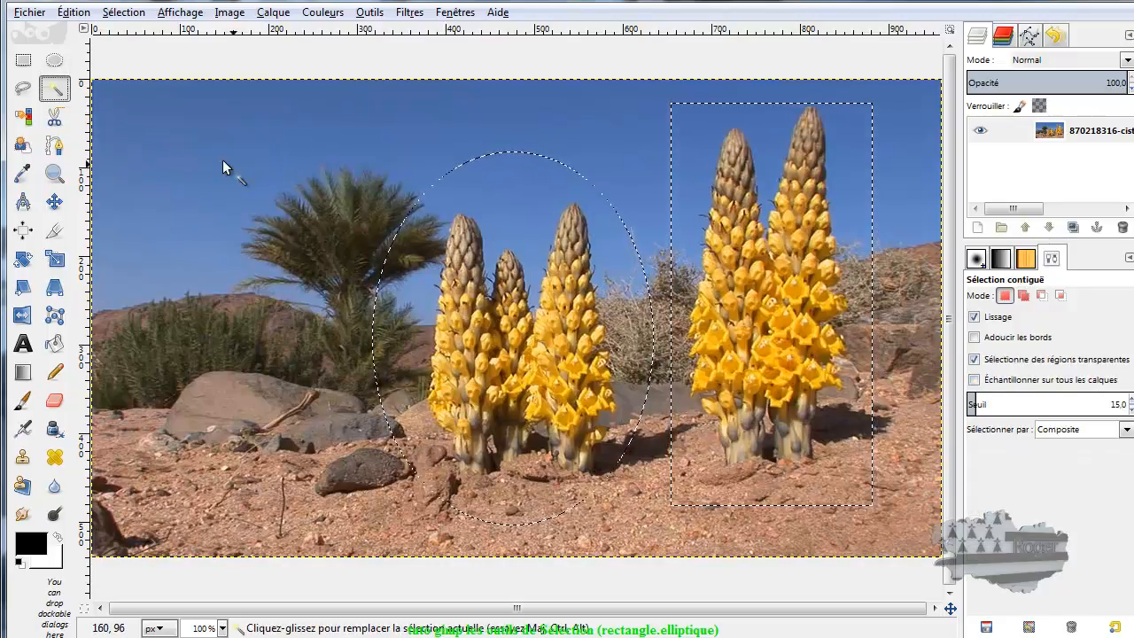
pyautogui.click(24, 118)
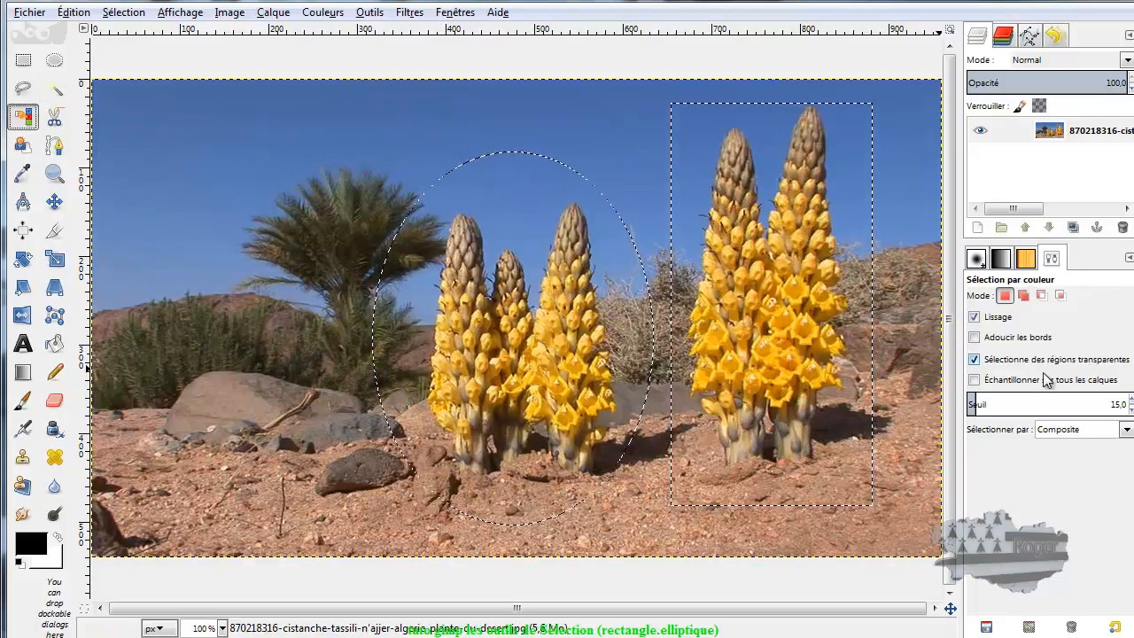
pyautogui.click(55, 90)
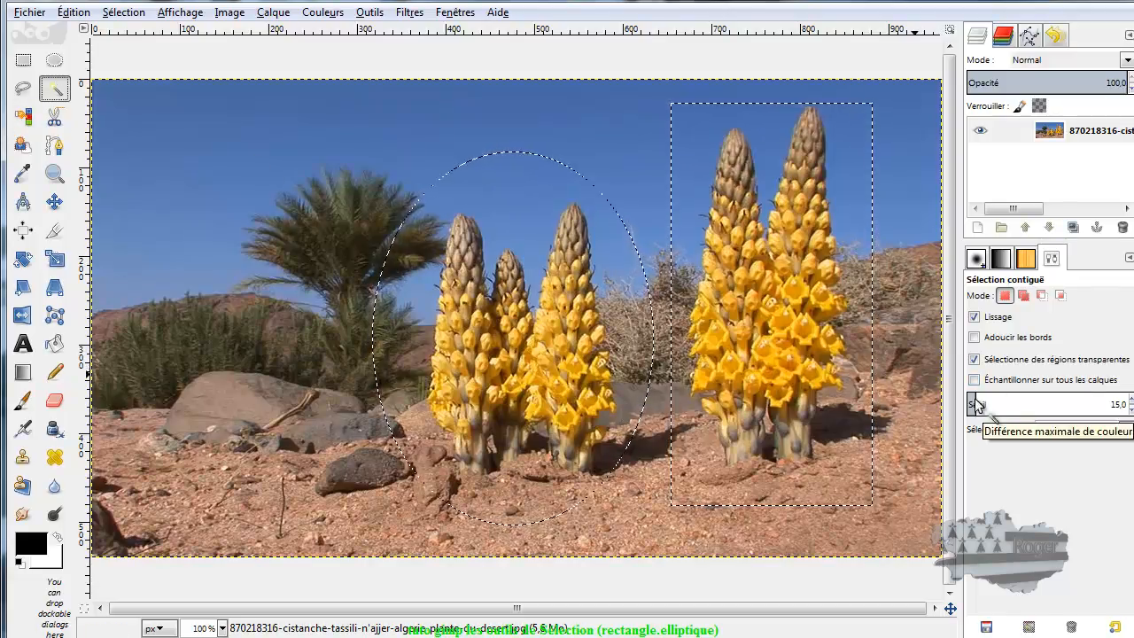
# Step: Replace the selection with a closed freehand outline looping through the sky, the top of the palm and the upper middle plants
pyautogui.click(23, 90)
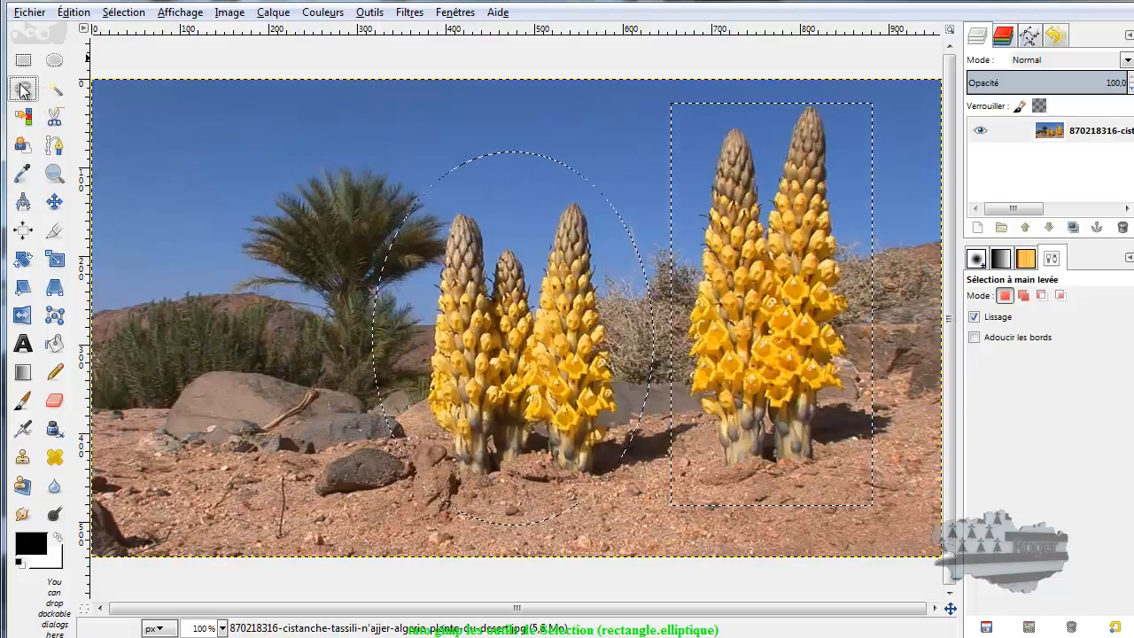
pyautogui.moveTo(285, 128)
pyautogui.mouseDown()
pyautogui.moveTo(237, 140)
pyautogui.moveTo(246, 221)
pyautogui.moveTo(339, 151)
pyautogui.moveTo(410, 126)
pyautogui.moveTo(474, 282)
pyautogui.moveTo(617, 183)
pyautogui.moveTo(423, 99)
pyautogui.moveTo(292, 123)
pyautogui.mouseUp()
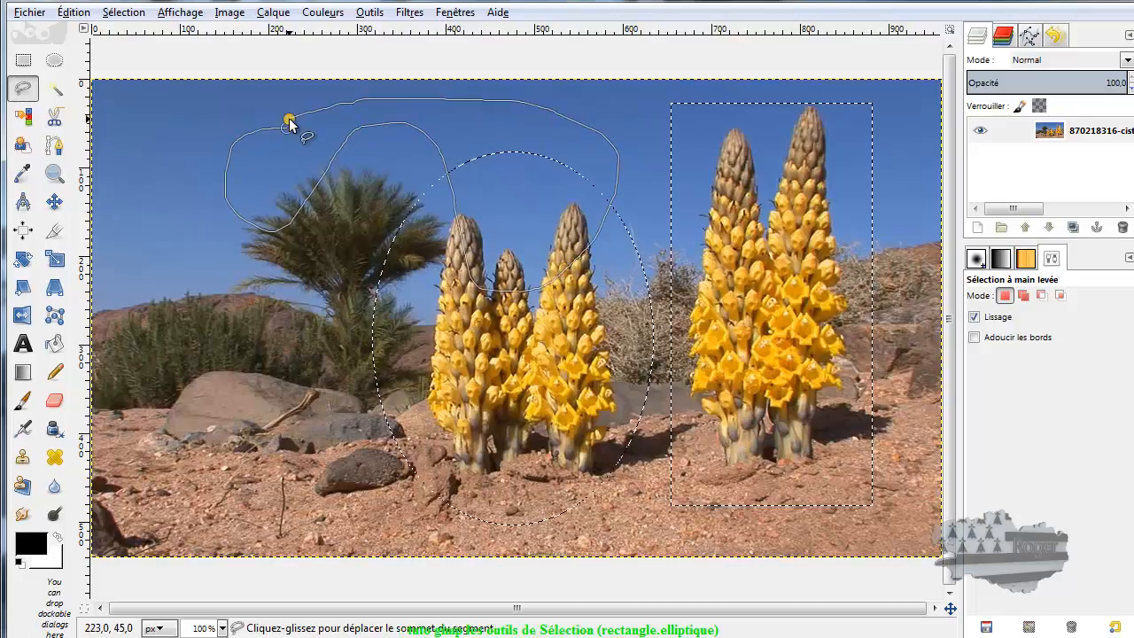
pyautogui.click(284, 126)
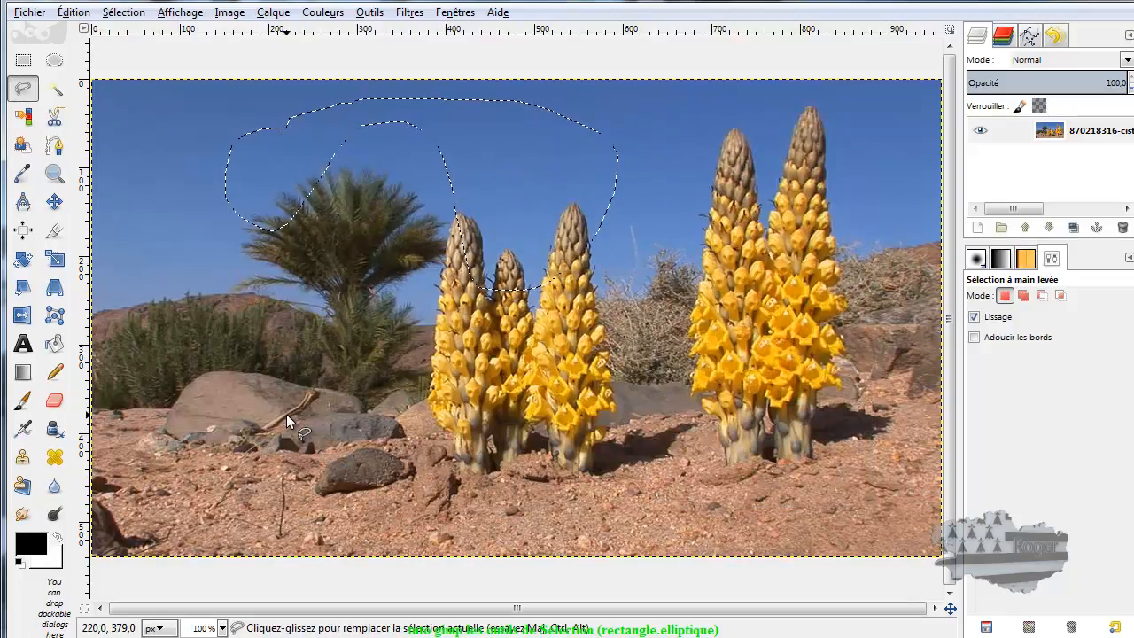